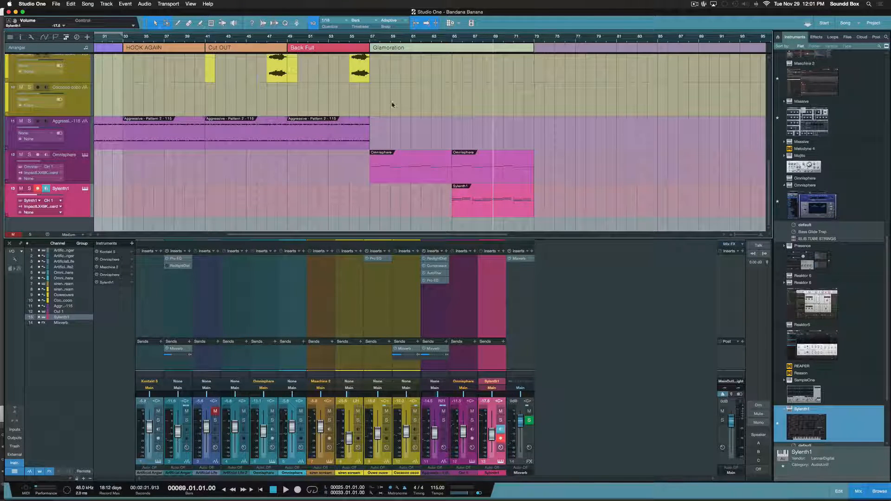
Place the playback cursor at bar 65 and open the Maschine 2 editor from the siren scream instrument track
left_click(451, 41)
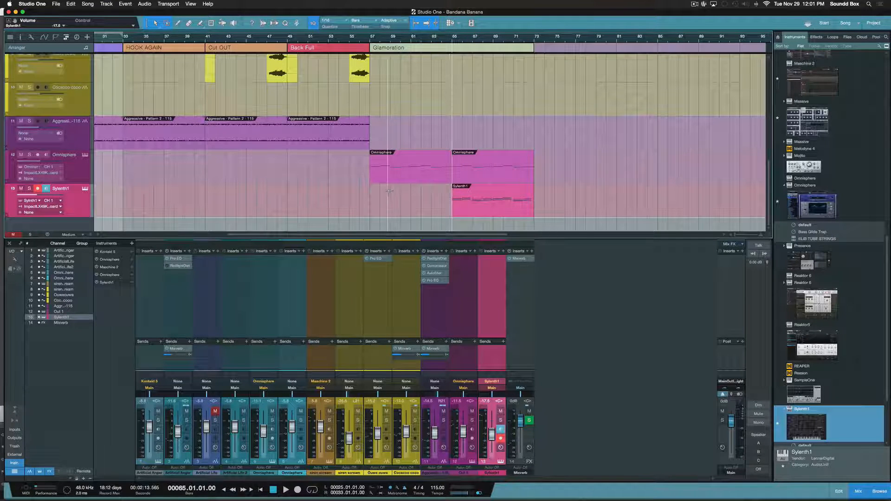
scroll(138, 187, "up", 10)
scroll(138, 187, "down", 9)
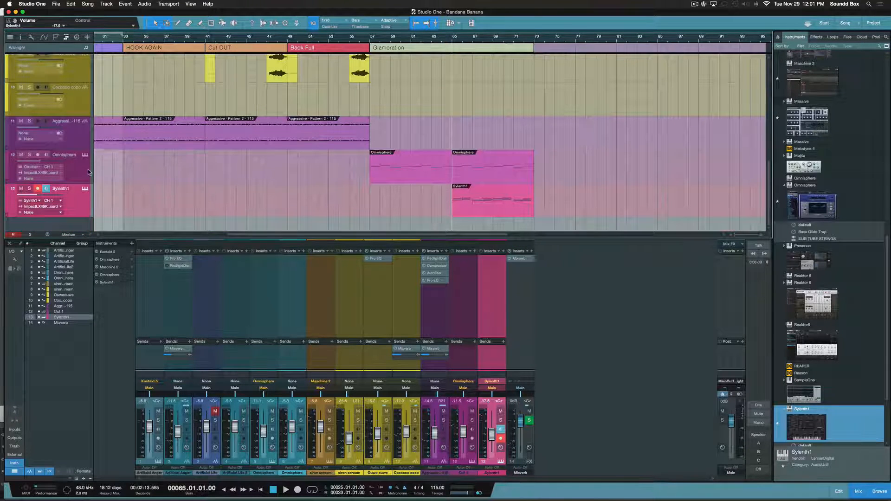
scroll(88, 168, "up", 1)
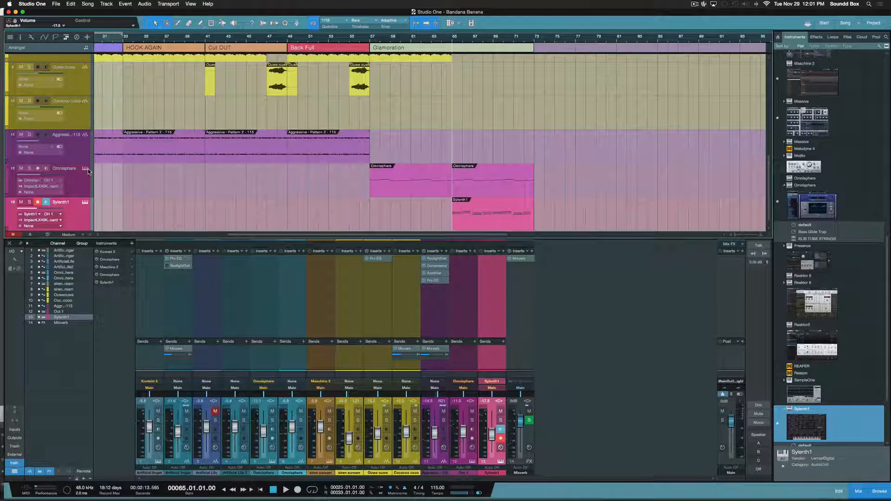
scroll(88, 169, "up", 3)
scroll(89, 173, "up", 6)
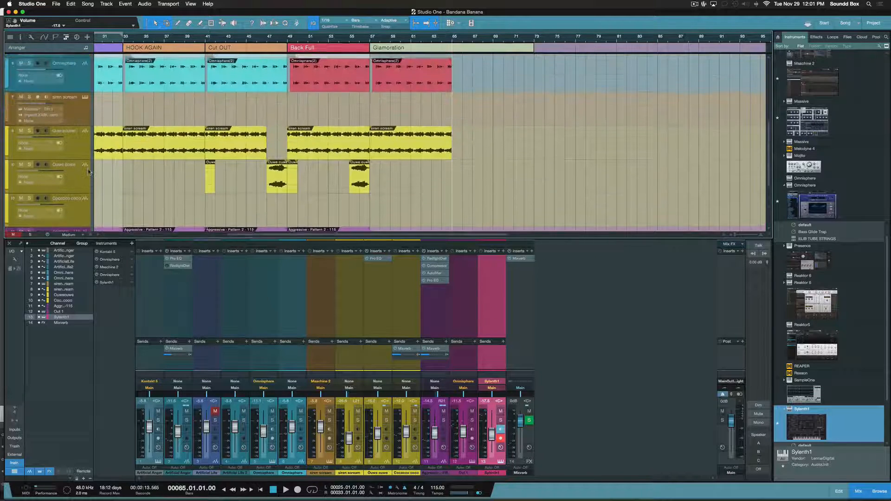
left_click(83, 144)
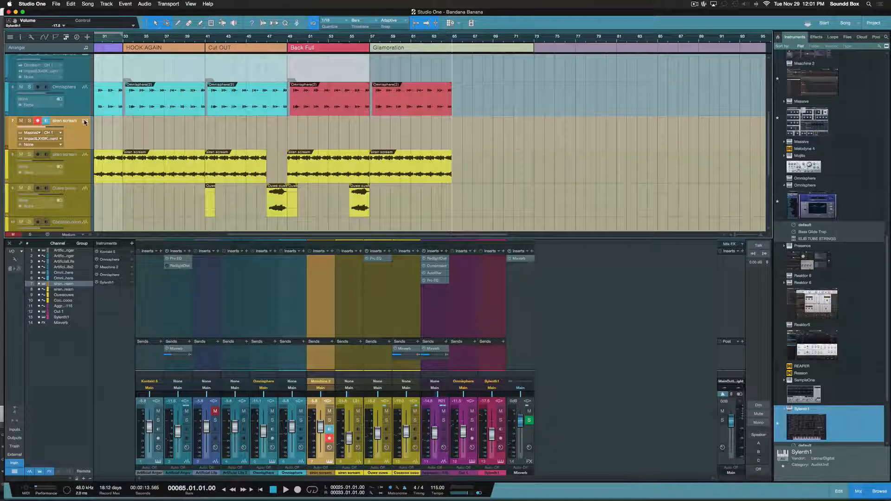
left_click(84, 122)
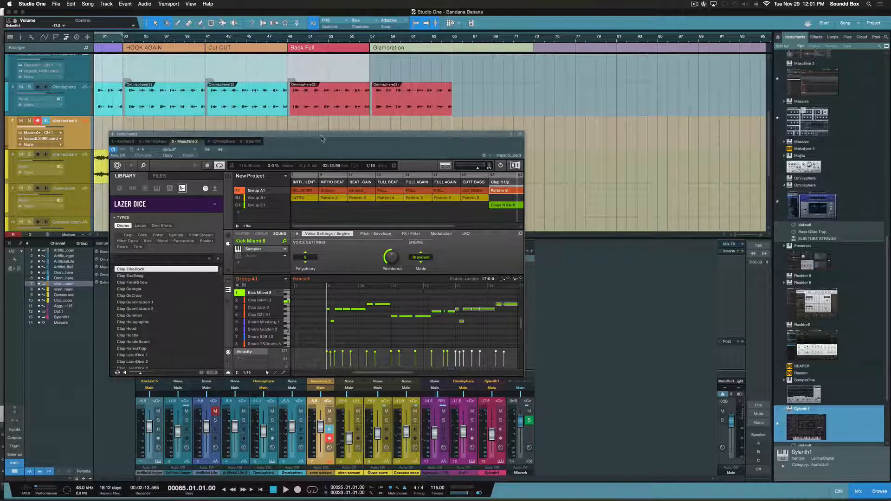
Bring the Clap It Up scene into view in Maschine's arranger and move the instrument window clear of the arrangement's earlier sections
left_click_drag(321, 136, 367, 109)
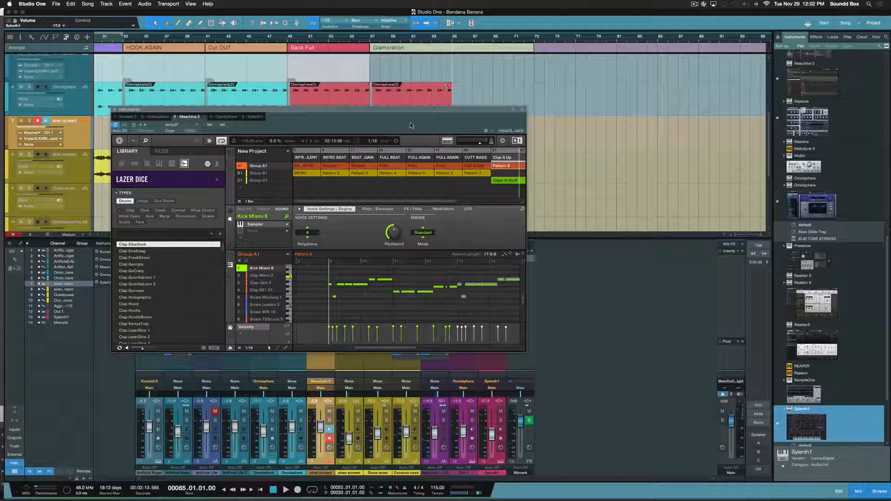
left_click_drag(385, 114, 374, 88)
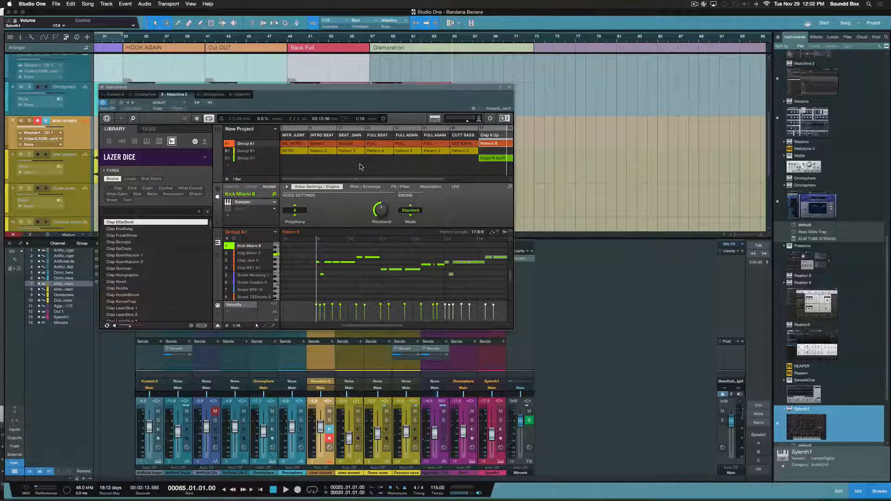
mouse_move(416, 181)
left_mouse_down()
mouse_move(467, 179)
mouse_move(415, 180)
left_mouse_up()
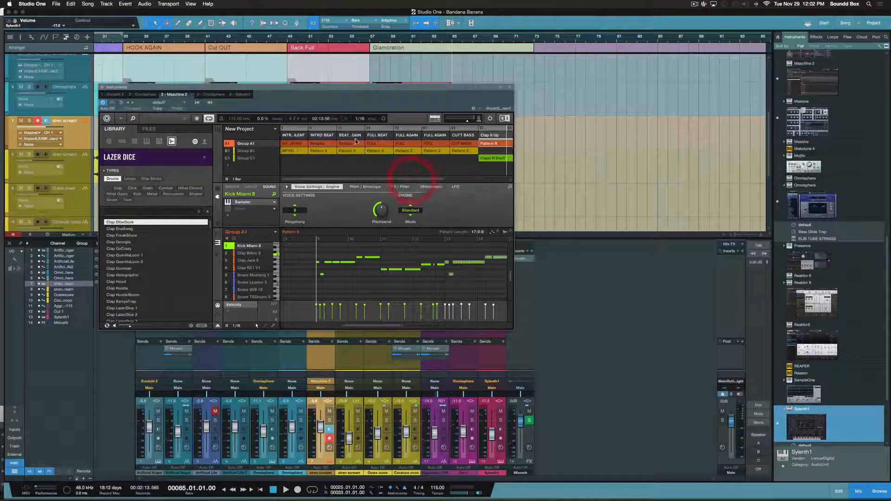
mouse_move(377, 181)
left_mouse_down()
mouse_move(423, 181)
mouse_move(377, 181)
mouse_move(384, 180)
left_mouse_up()
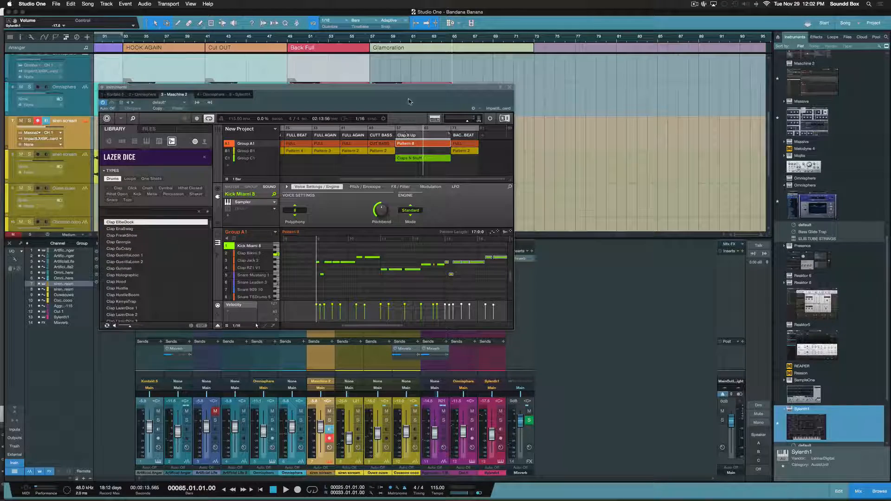
left_click_drag(414, 94, 656, 104)
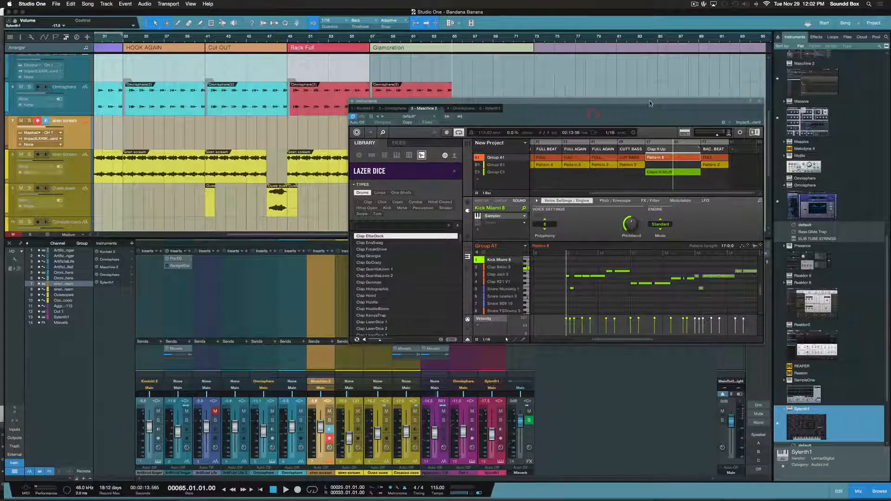
left_click_drag(589, 105, 661, 59)
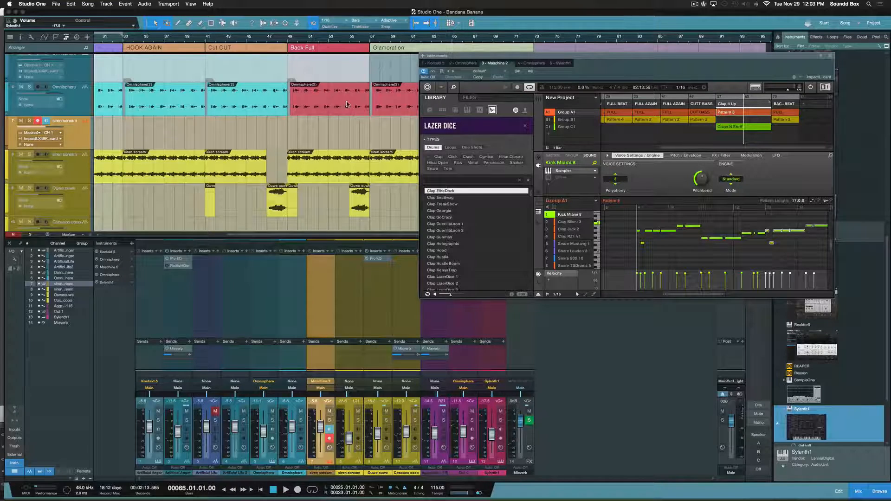
Play the arrangement from the start of the Back Full section into Glamoration, bringing the Omnisphere and Sylenth1 tracks into view
scroll(347, 104, "right", 5)
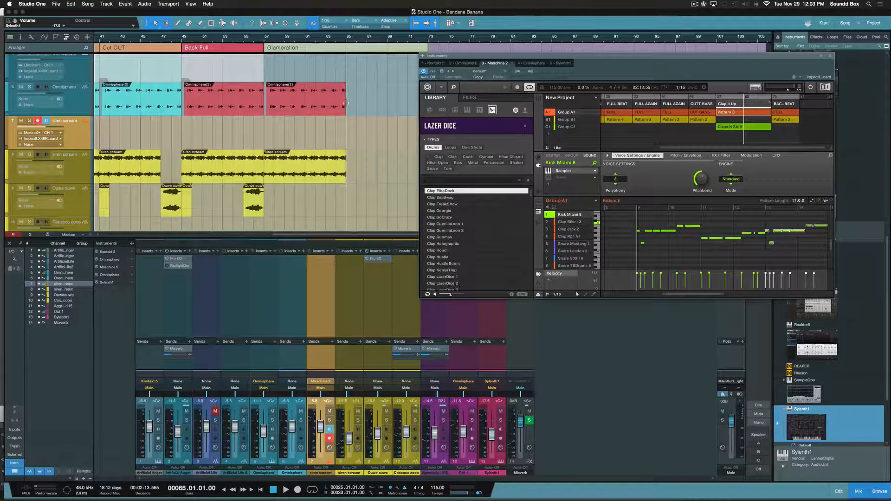
left_click(262, 44)
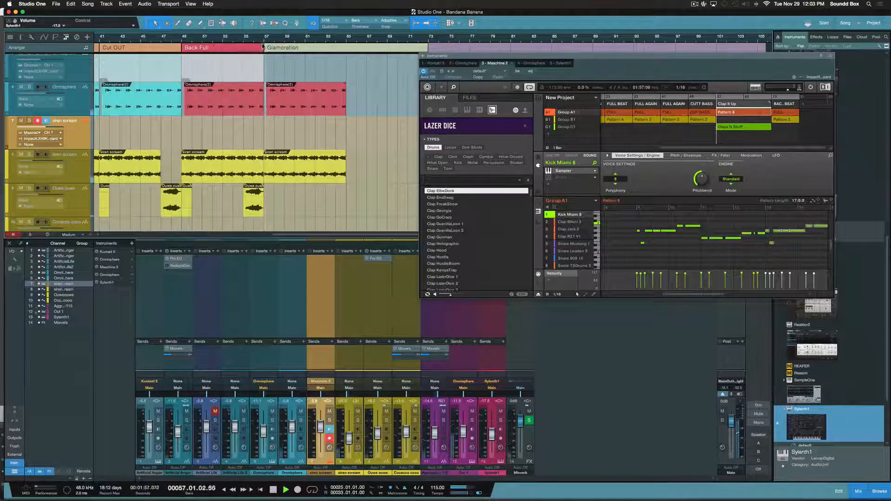
left_click(180, 46)
key("space")
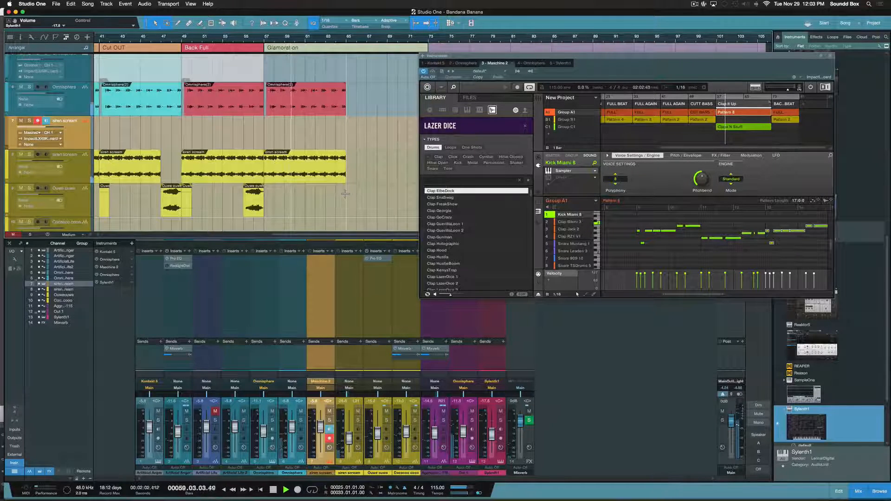
scroll(293, 197, "down", 5)
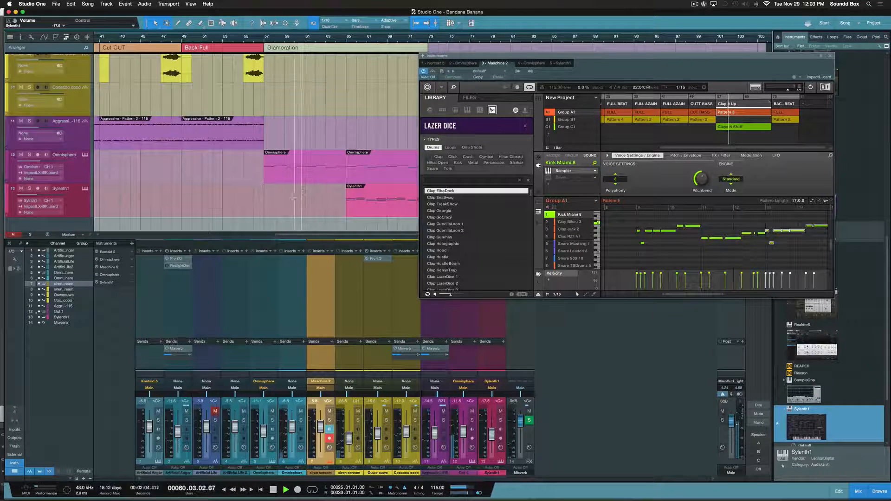
left_click(293, 197)
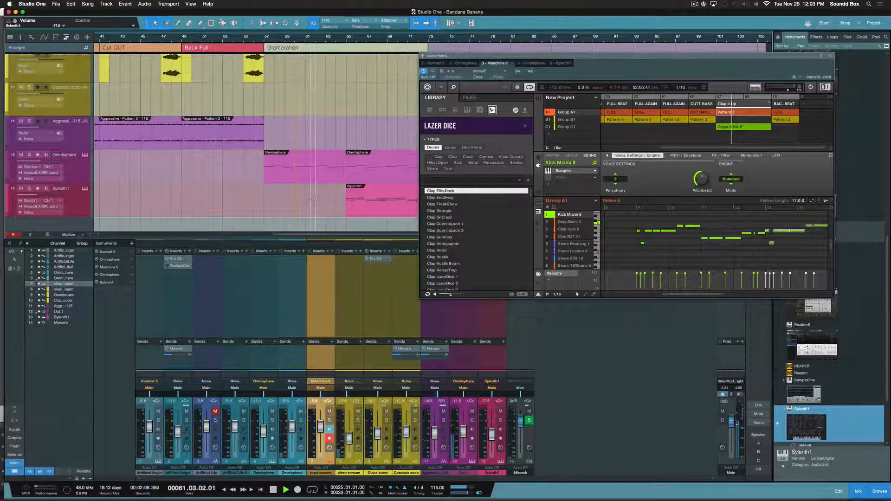
Show Group C1's Claps N Stuff pattern in Maschine and stop playback after listening to it
left_click(744, 129)
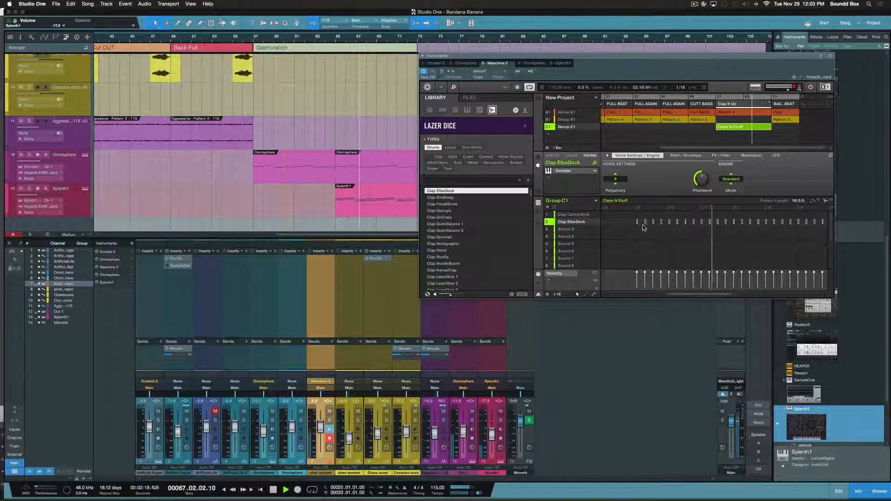
key("space")
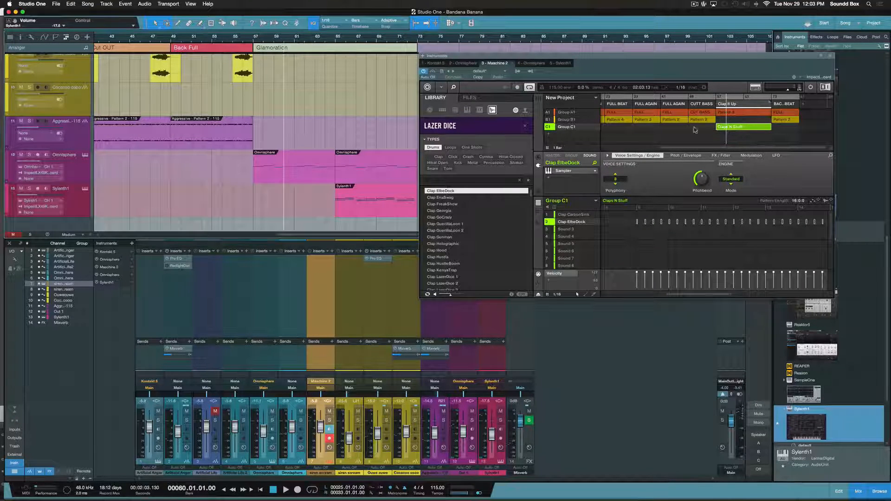
scroll(307, 86, "up", 5)
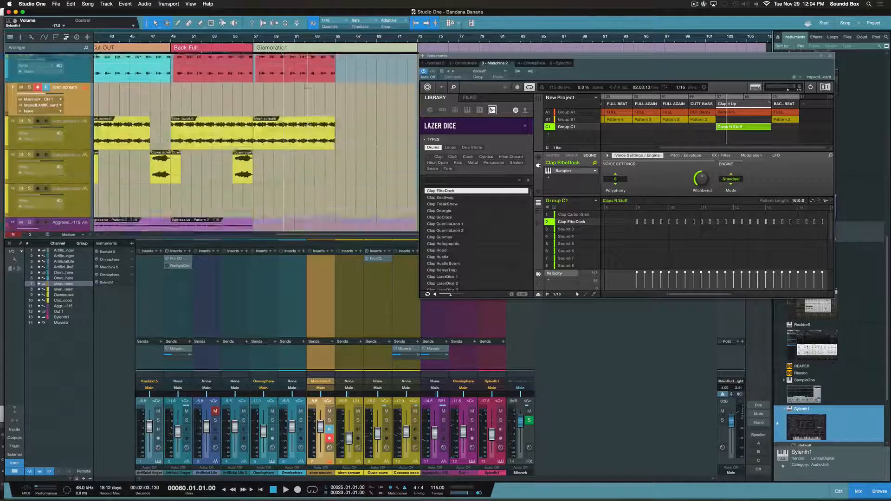
scroll(304, 125, "down", 5)
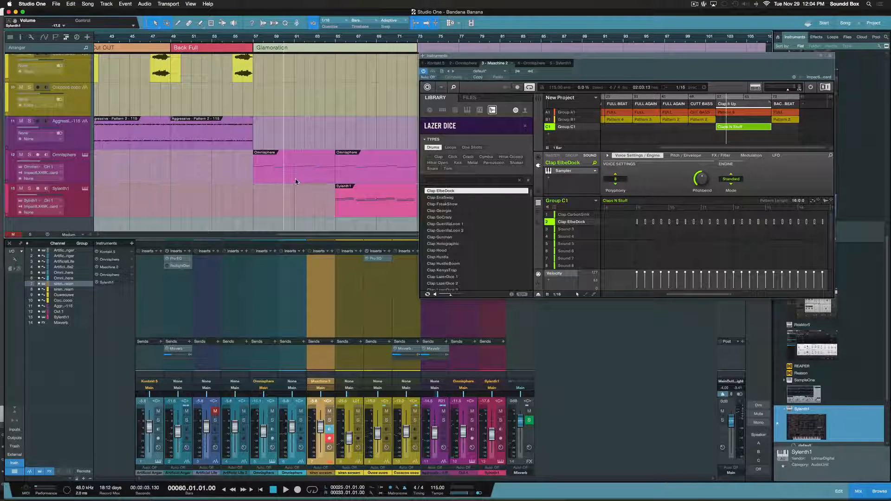
View the Omnisphere and Sylenth1 instrument editors, return to Omnisphere, and select the Aggressive audio track
left_click(77, 172)
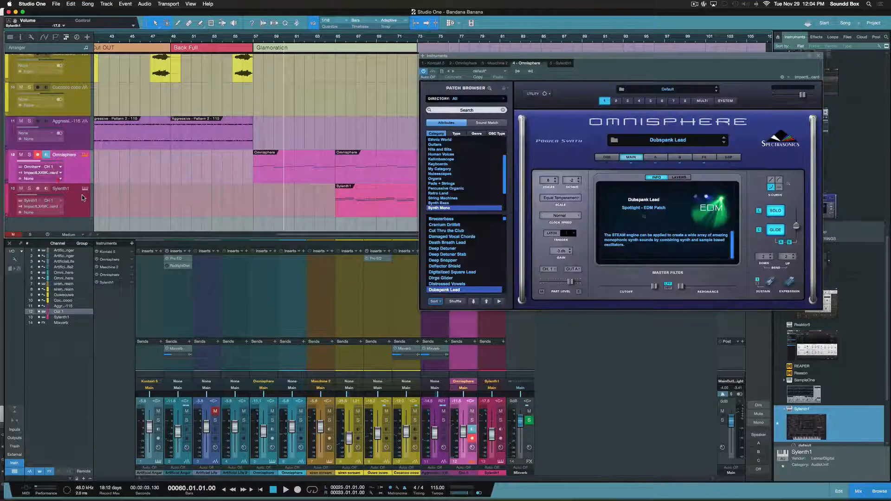
left_click(82, 194)
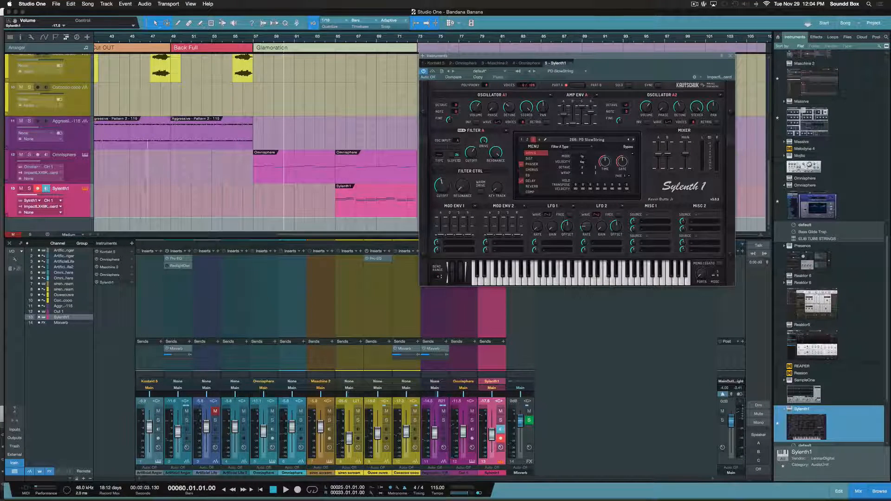
left_click(81, 170)
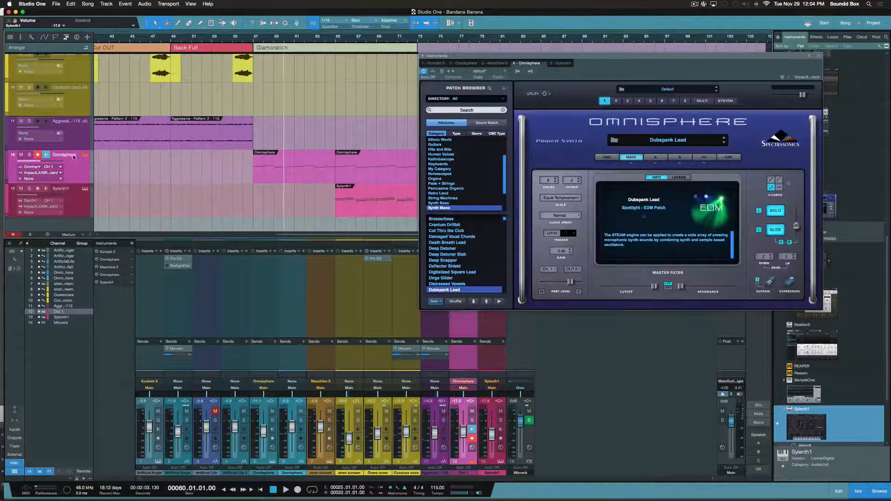
left_click(79, 138)
Duplicate the Omnisphere(2) and siren scream audio events of the Glamoration section directly after the originals, starting at bar 65
scroll(79, 138, "up", 10)
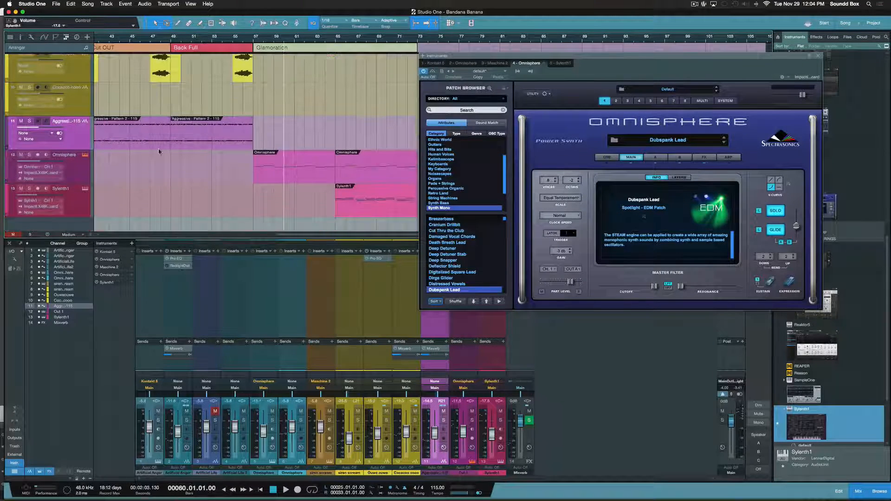
scroll(211, 153, "down", 5)
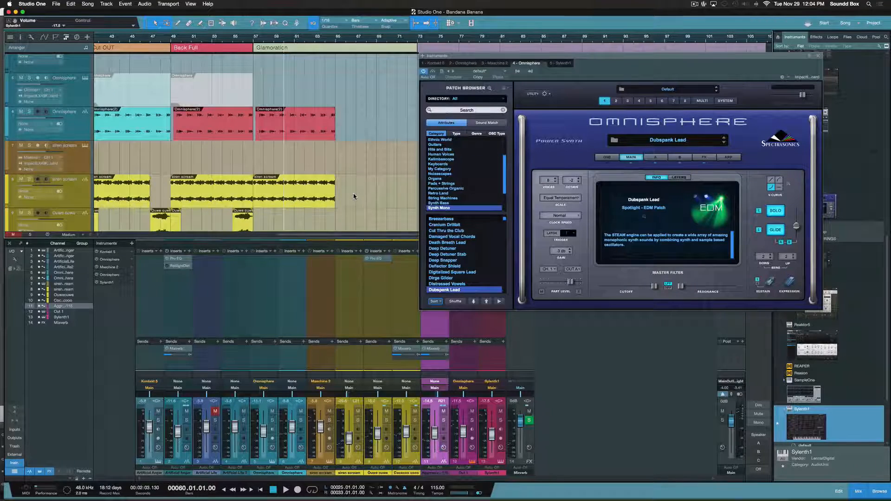
scroll(353, 197, "down", 3)
scroll(353, 197, "up", 2)
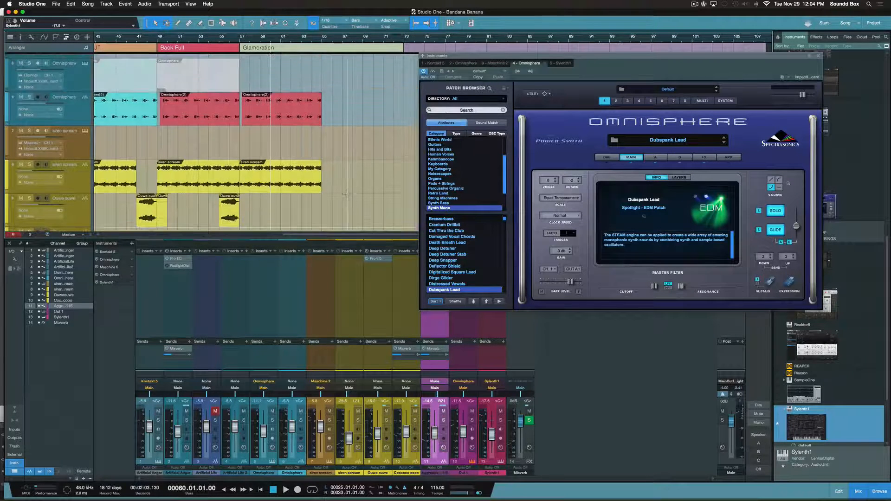
left_click_drag(333, 192, 268, 99)
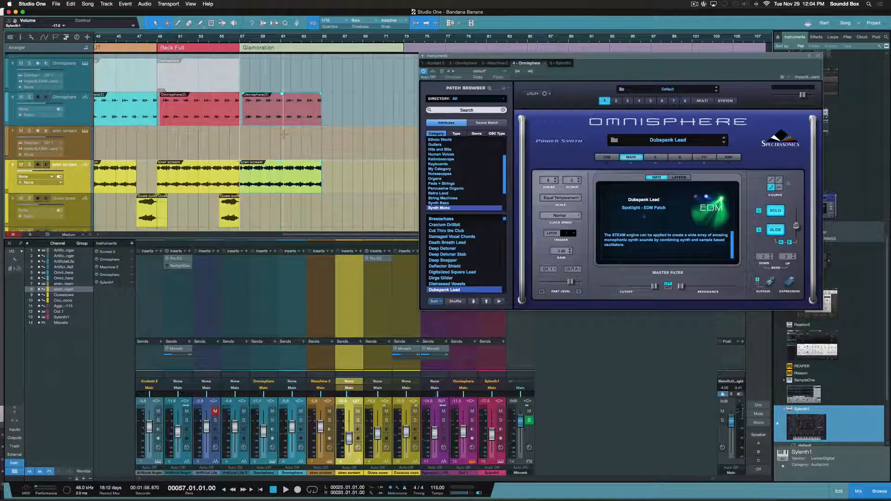
key("super+d")
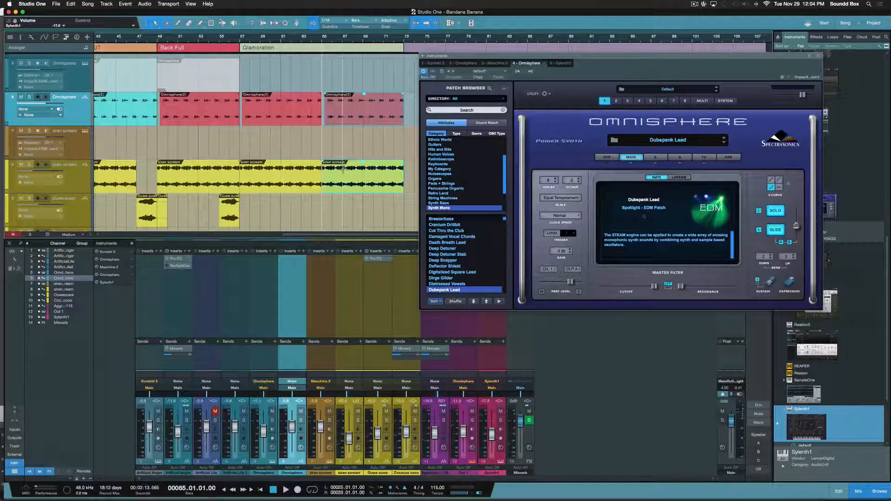
Play the second half of Glamoration from bar 65 and reposition the instrument window while listening
scroll(338, 153, "down", 5)
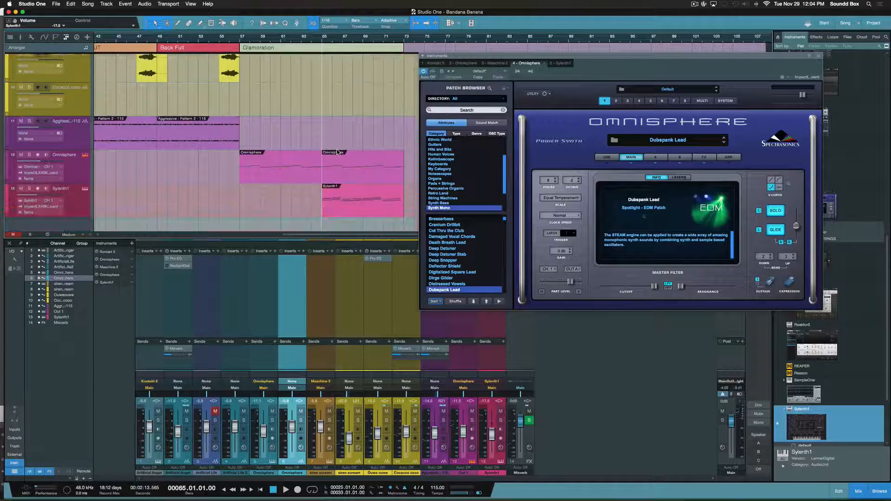
scroll(338, 152, "up", 3)
scroll(345, 161, "up", 10)
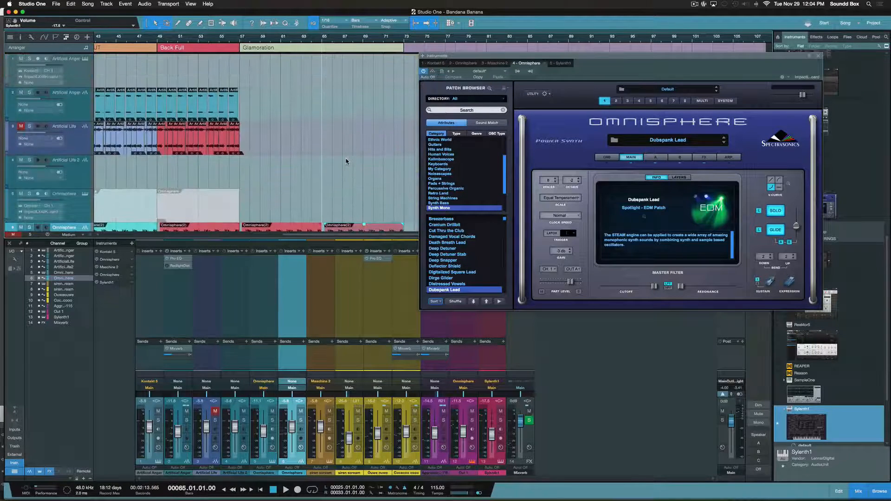
scroll(346, 161, "down", 10)
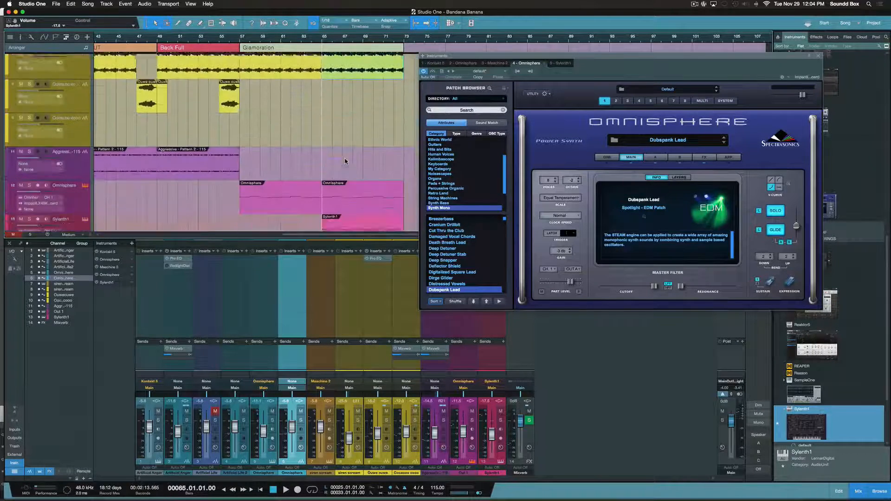
key("space")
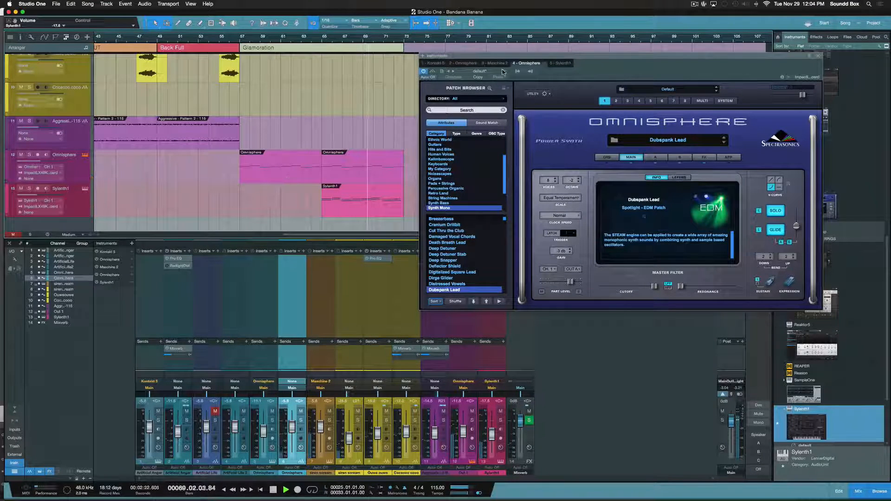
left_click_drag(491, 55, 470, 82)
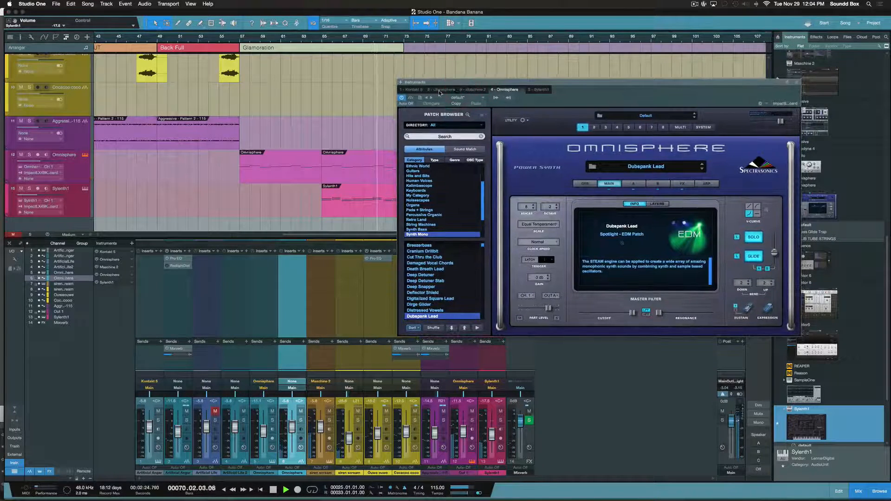
scroll(196, 145, "right", 5)
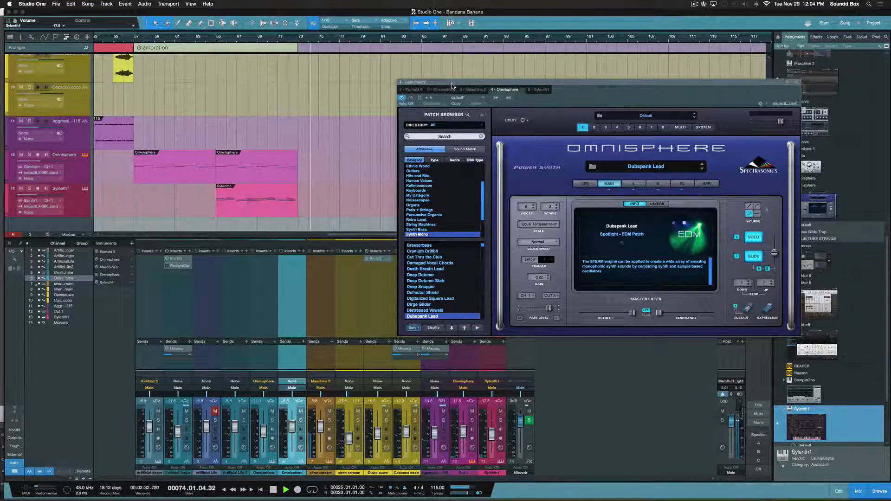
Look over the Glamoration section's audio and instrument tracks during playback, and stop the song
scroll(387, 103, "up", 5)
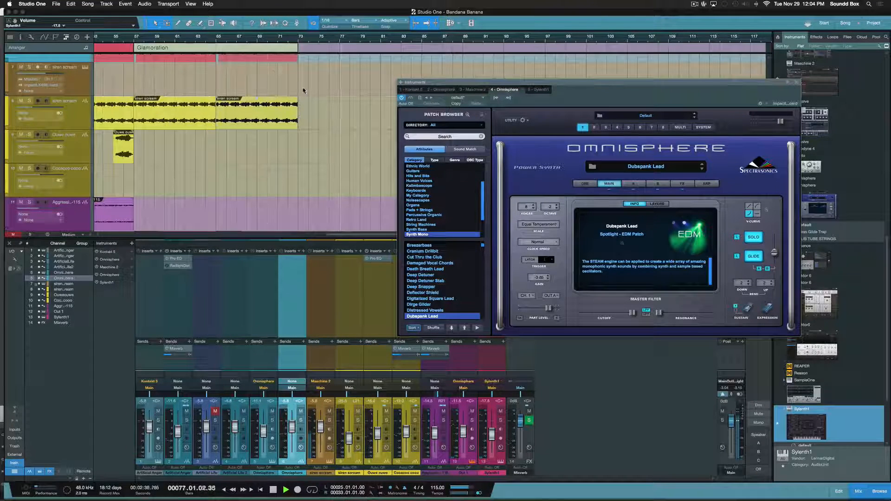
scroll(302, 87, "up", 4)
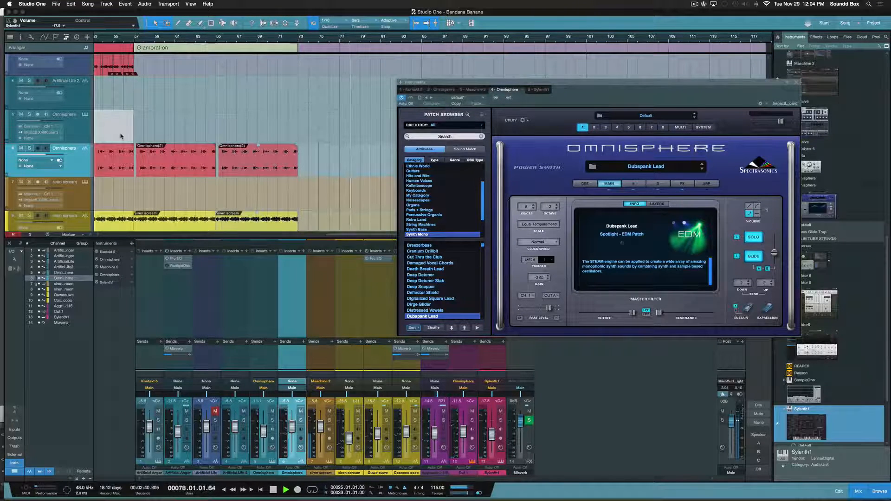
scroll(73, 188, "down", 1)
scroll(72, 188, "down", 5)
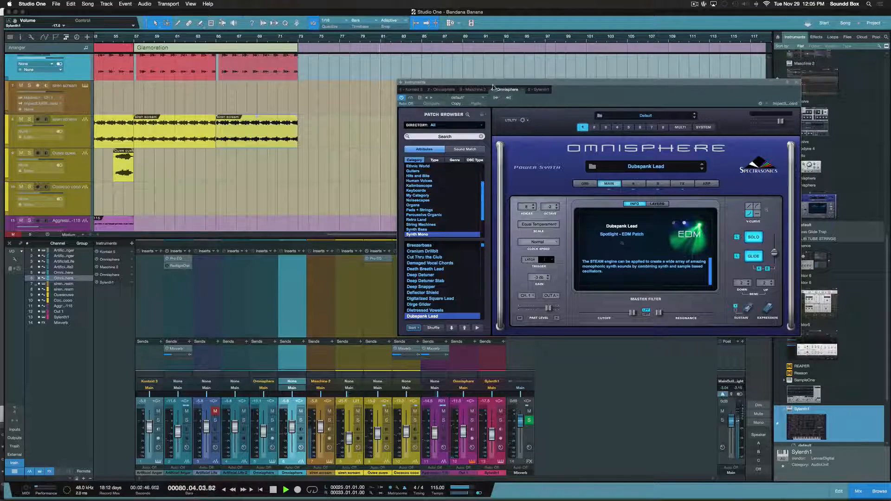
key("space")
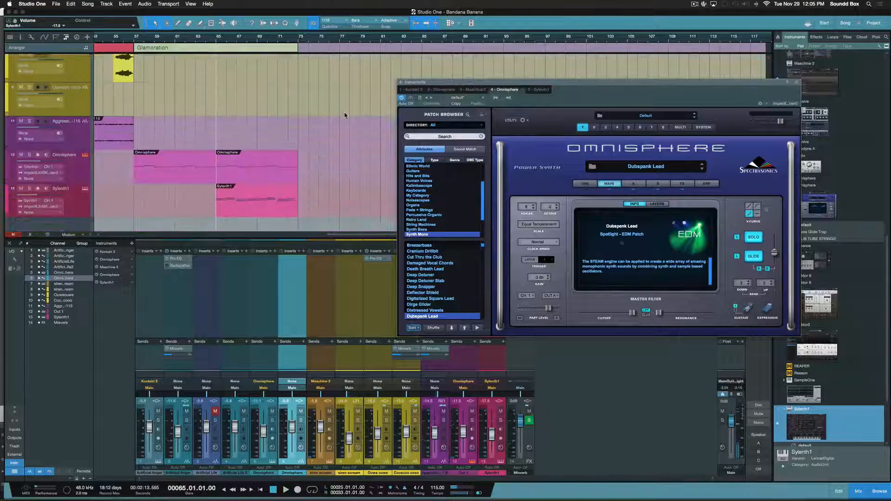
Return to the beginning of the arrangement and play the song from bar 1 of the Intro
scroll(347, 115, "down", 6)
scroll(346, 115, "left", 6)
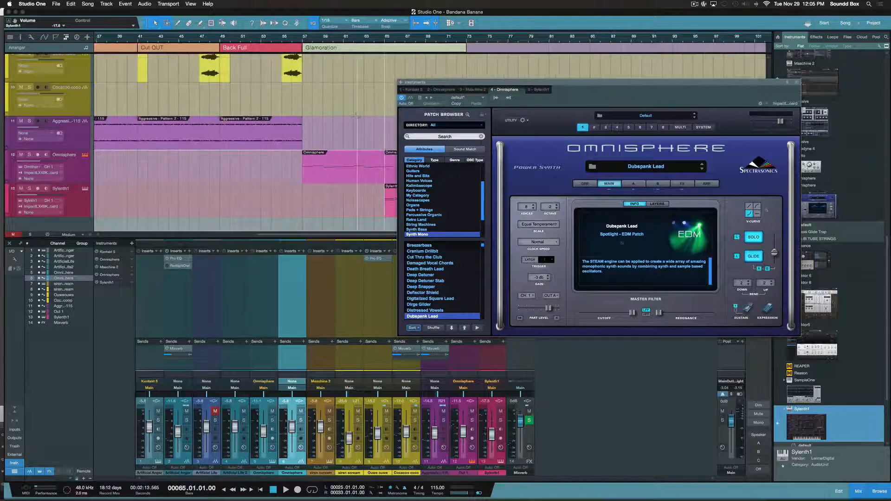
scroll(356, 116, "up", 8)
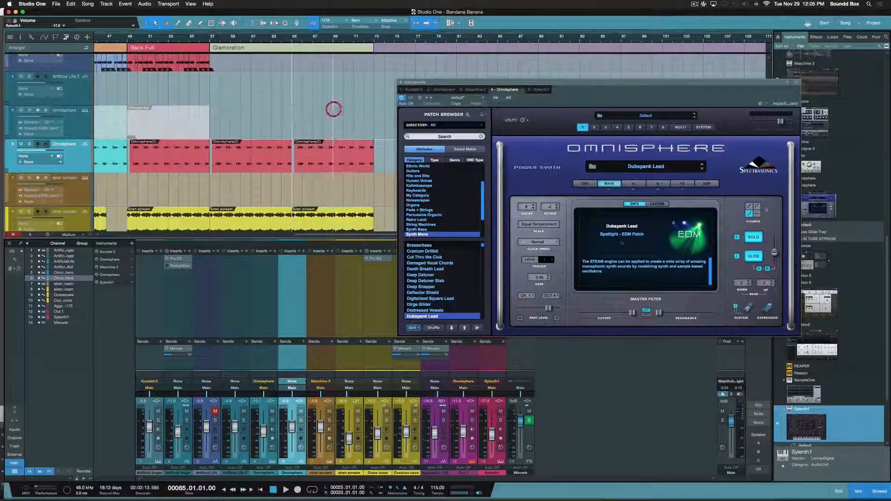
scroll(332, 107, "left", 20)
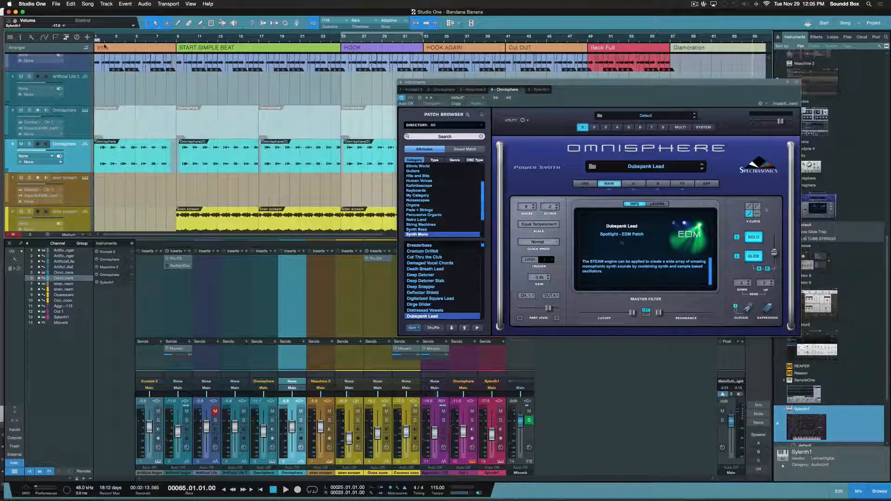
left_click(102, 41)
key("space")
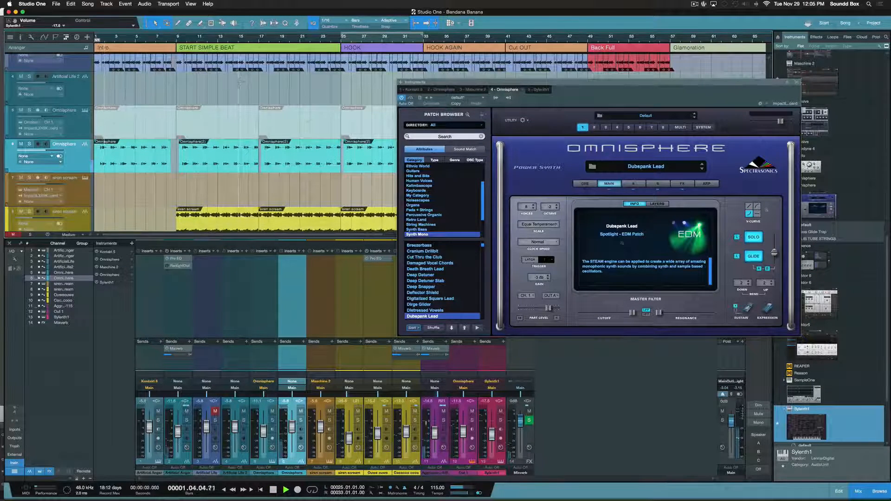
Review the Intro's tracks during playback, from the Artificial Anger parts through the Aggressive patterns, and nudge the instrument window down
scroll(154, 117, "down", 6)
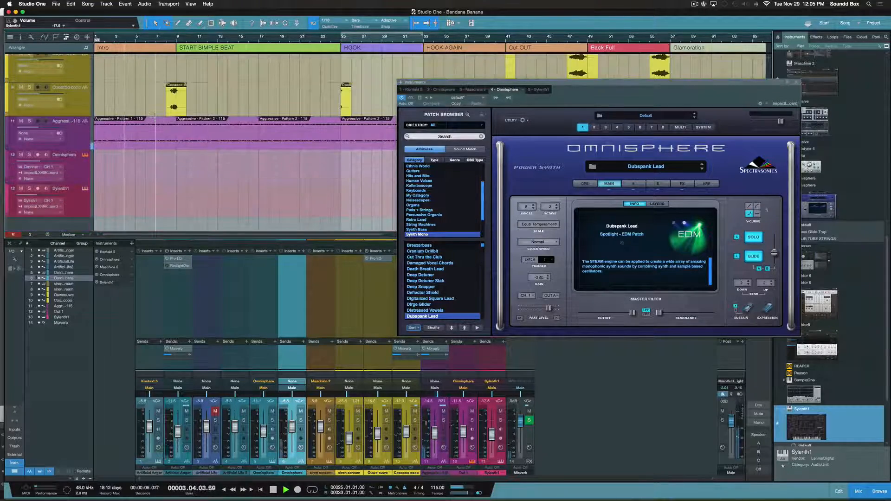
scroll(154, 117, "up", 8)
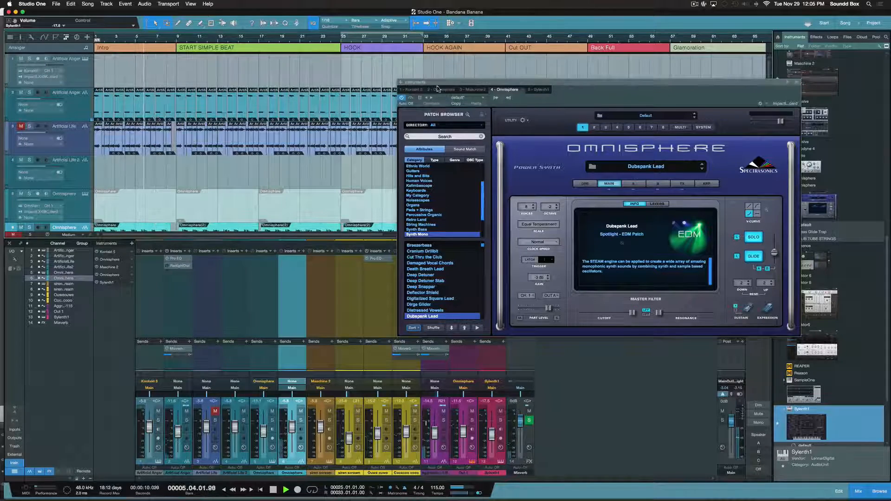
left_click_drag(481, 84, 481, 89)
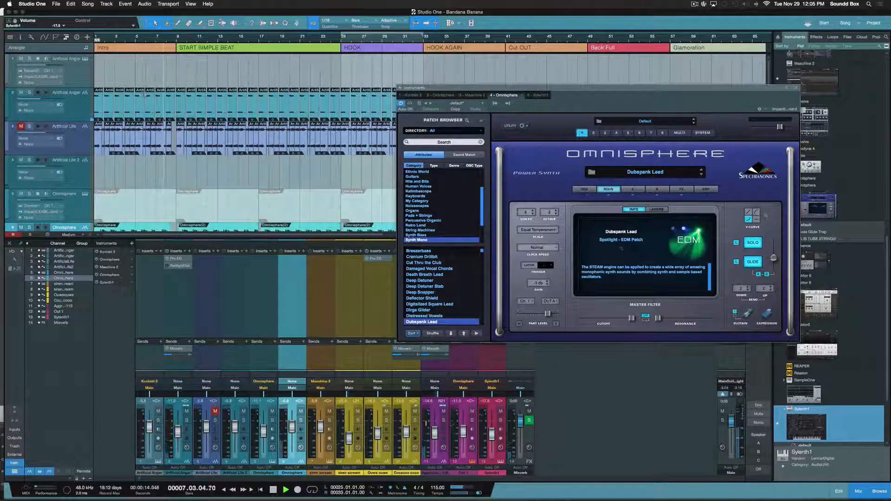
scroll(70, 183, "down", 3)
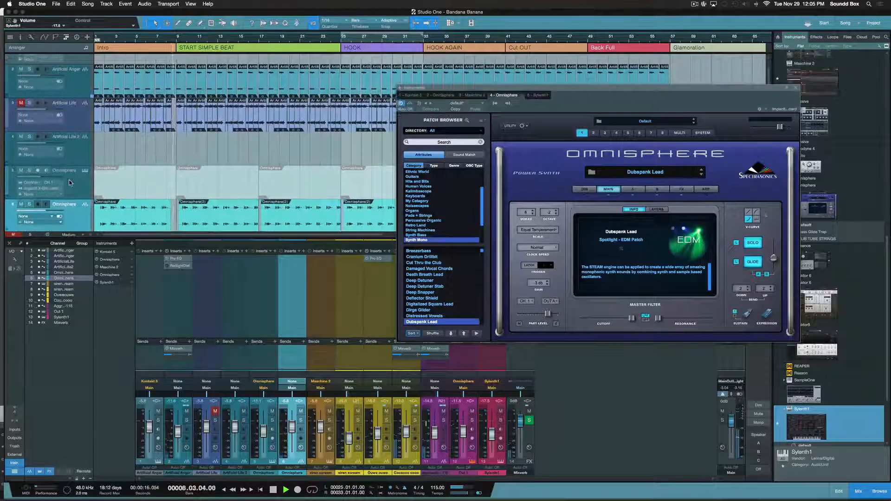
scroll(71, 182, "down", 2)
scroll(69, 182, "down", 4)
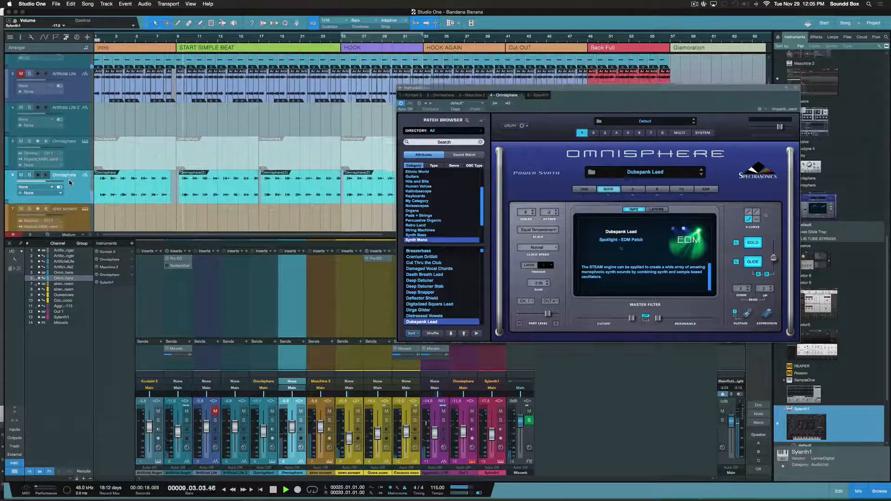
Listen to the Aggressive audio track in solo, and return to the full mix
scroll(68, 182, "down", 13)
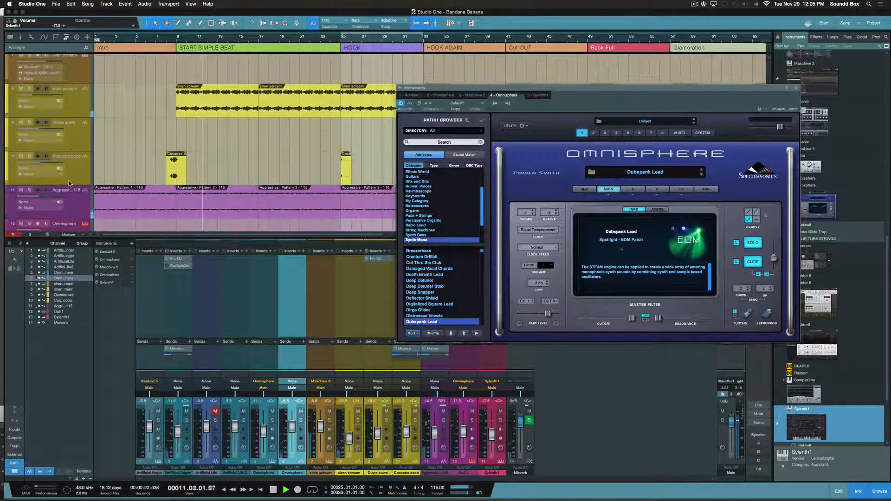
scroll(70, 183, "down", 2)
left_click(31, 176)
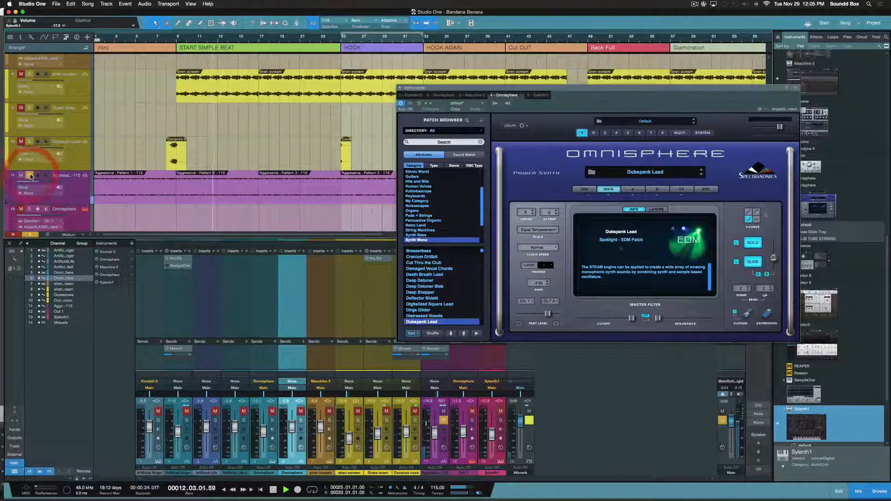
left_click(30, 176)
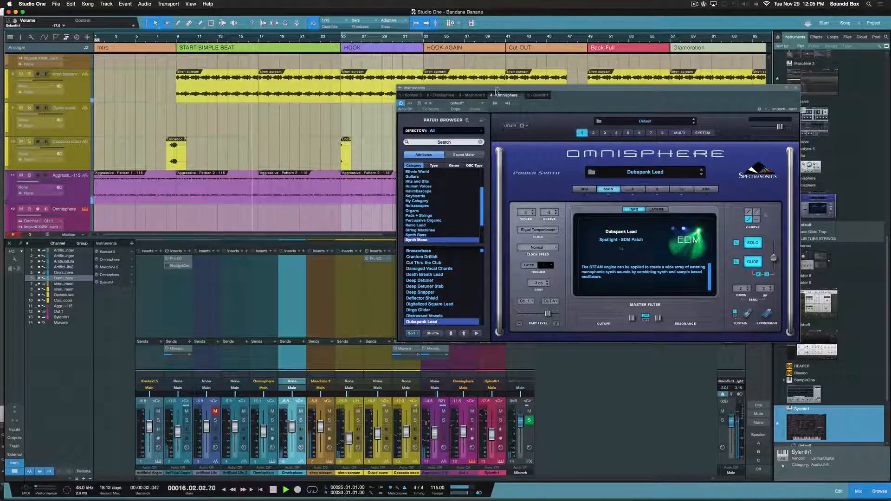
Lower the Omnisphere instrument window to uncover the siren scream and Aggressive events while the song plays
left_click_drag(502, 90, 541, 154)
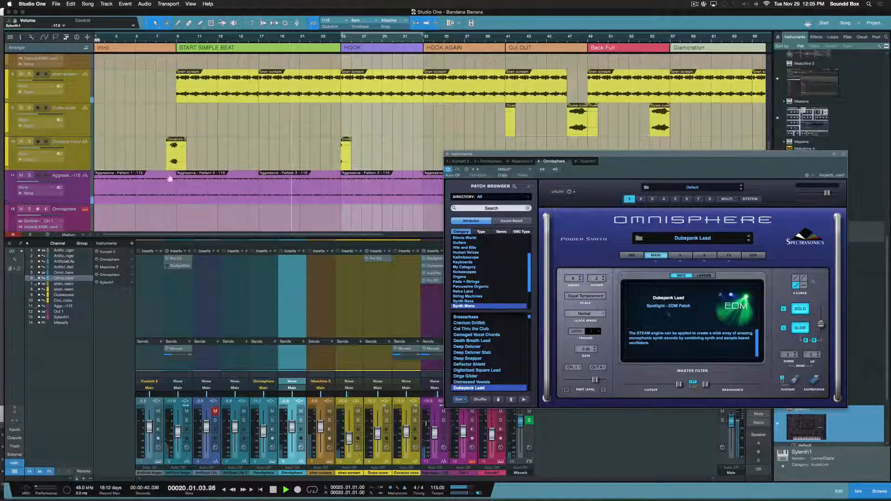
scroll(262, 166, "up", 3)
scroll(259, 163, "down", 3)
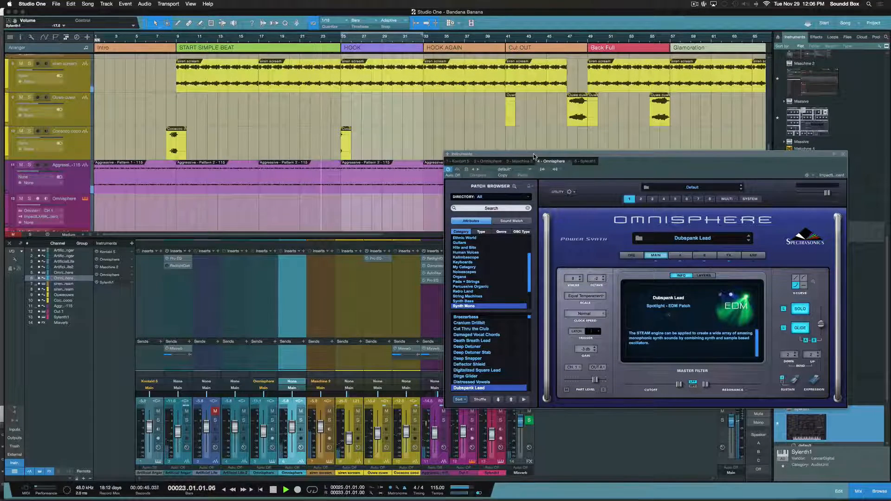
left_click_drag(562, 157, 491, 190)
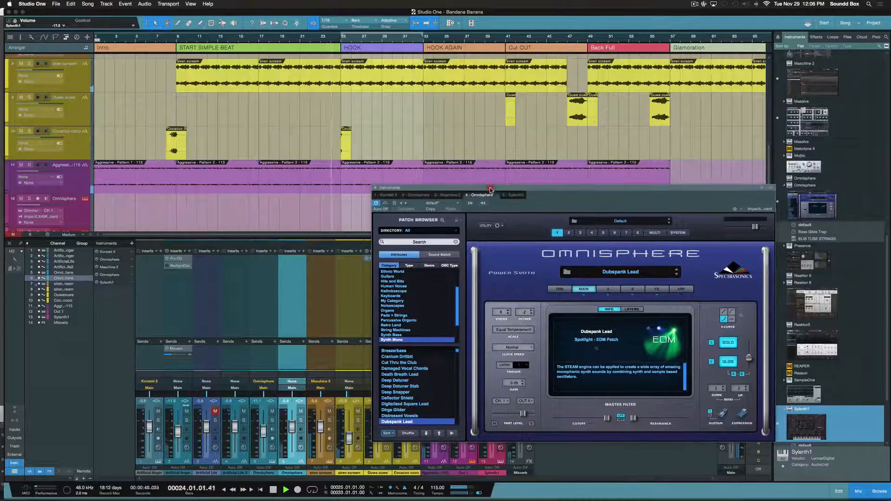
scroll(432, 162, "down", 1)
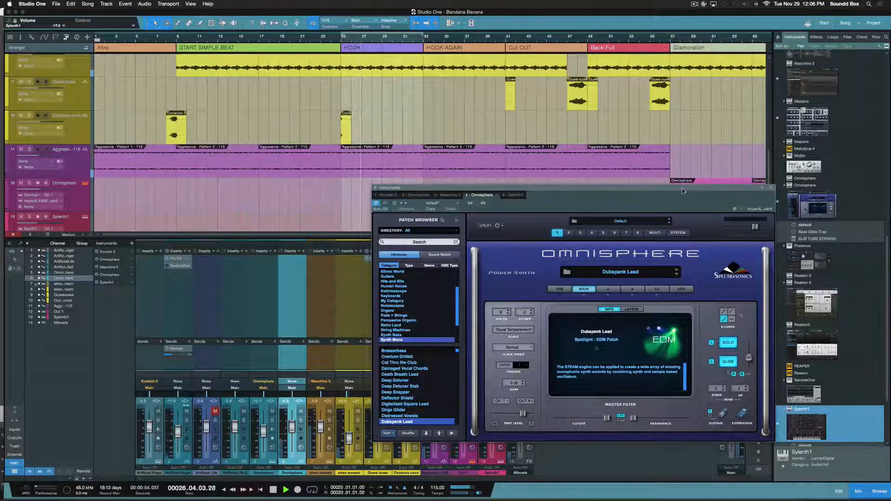
Zoom the timeline out to show every section through Glamoration, and move the instrument window below the Sylenth1 track
left_click(636, 131)
key("w")
key("w")
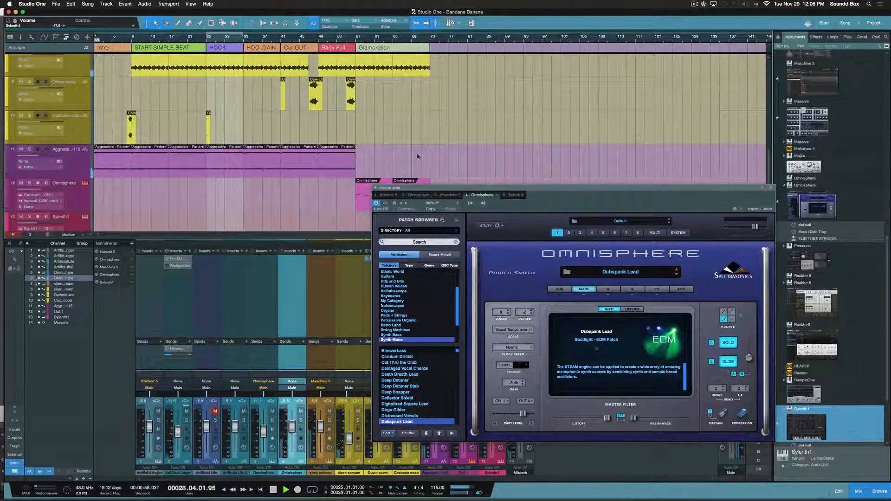
scroll(417, 156, "down", 2)
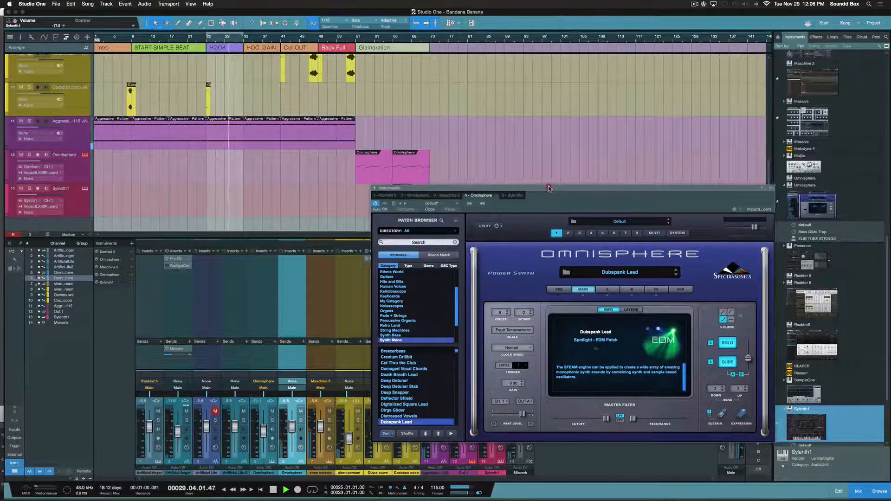
left_click_drag(548, 186, 542, 222)
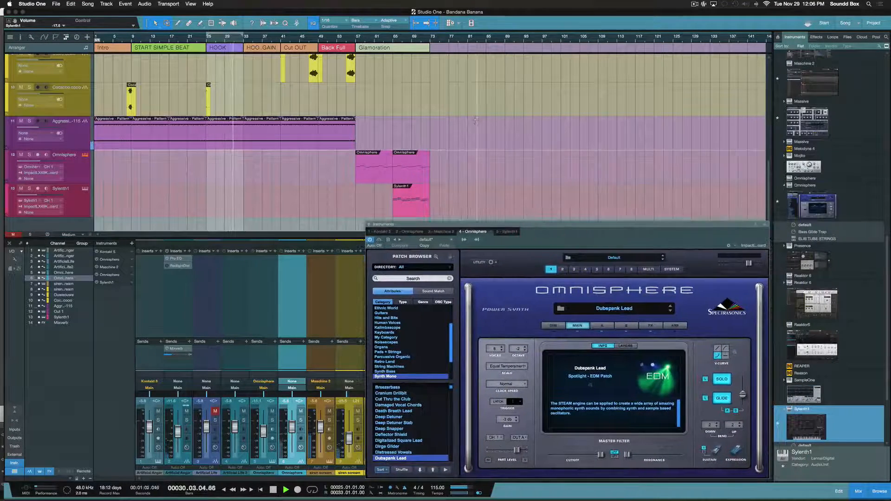
Review the track layout while the song plays into Cut OUT, reposition the instrument window, and stop playback
scroll(474, 121, "up", 5)
scroll(475, 120, "down", 4)
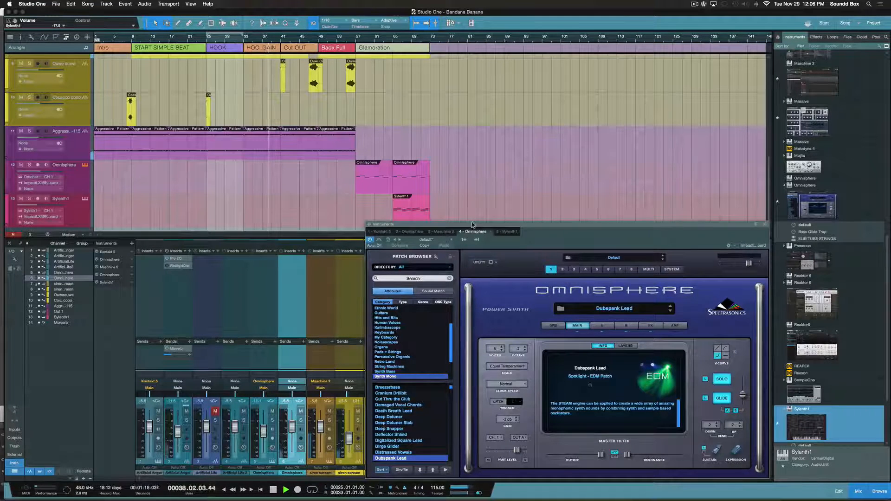
left_click_drag(473, 225, 490, 200)
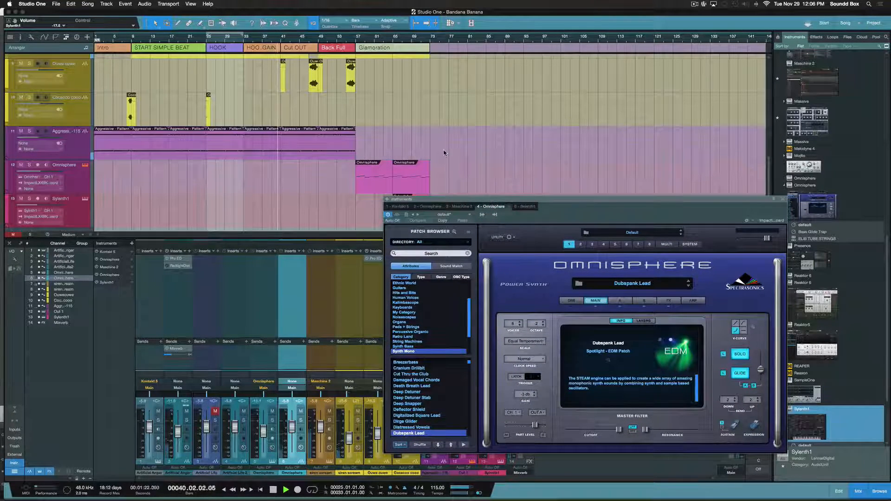
scroll(329, 148, "up", 5)
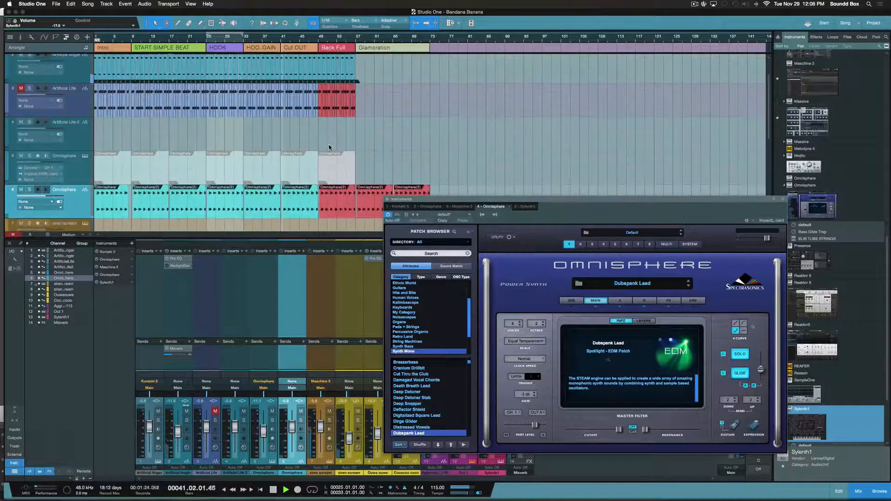
scroll(330, 148, "down", 3)
key("space")
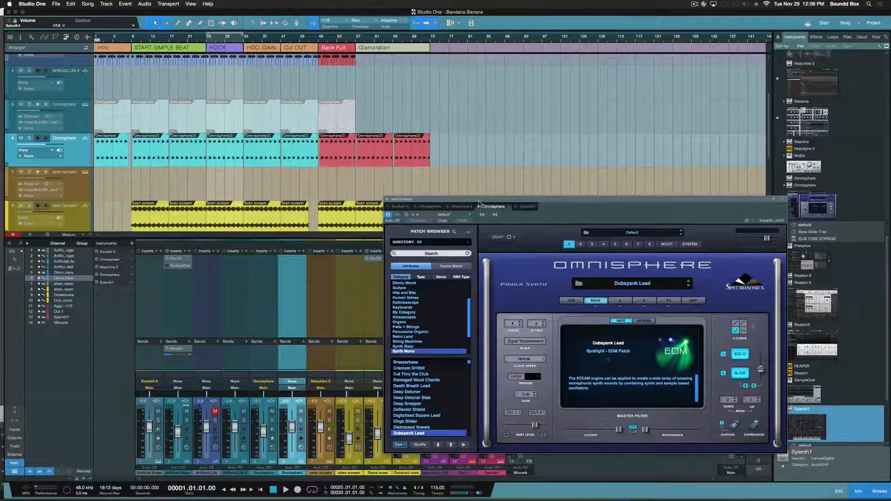
Examine the song's track layout with playback stopped, and move the instrument window below the Omnisphere audio events
left_click_drag(491, 199, 476, 110)
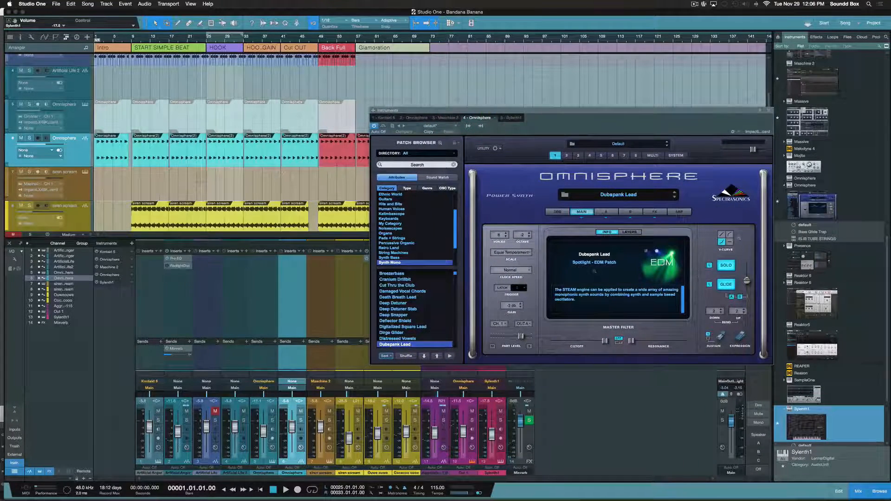
scroll(200, 182, "down", 2)
scroll(199, 182, "up", 2)
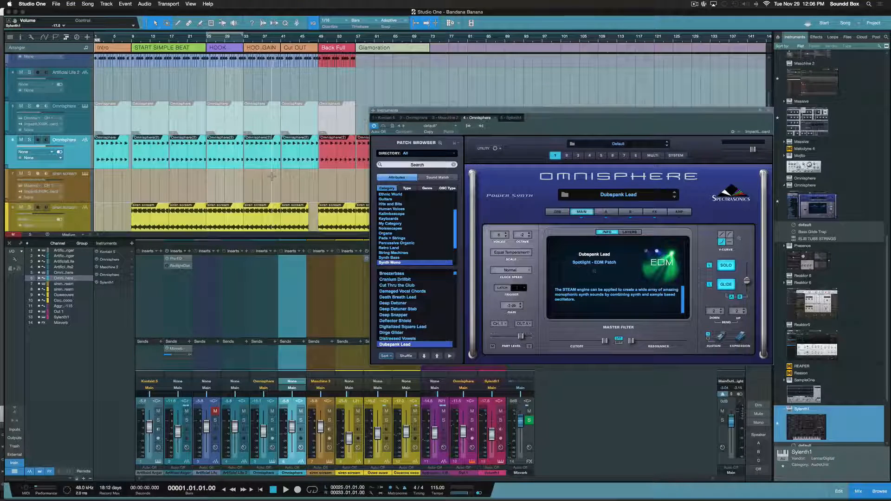
scroll(272, 176, "down", 5)
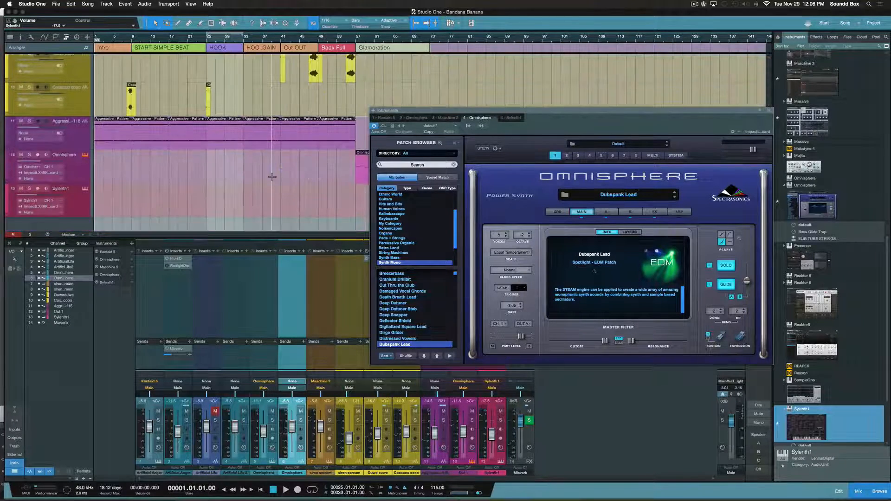
scroll(272, 177, "up", 4)
scroll(272, 177, "up", 3)
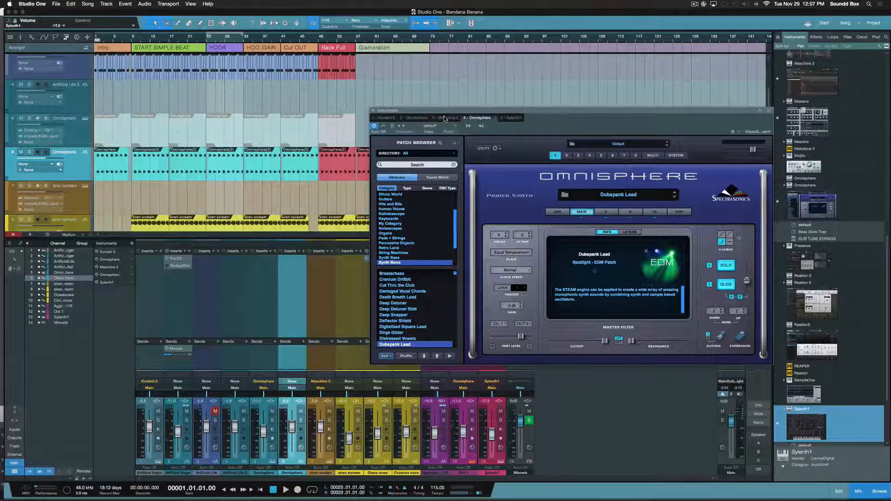
left_click_drag(432, 114, 427, 185)
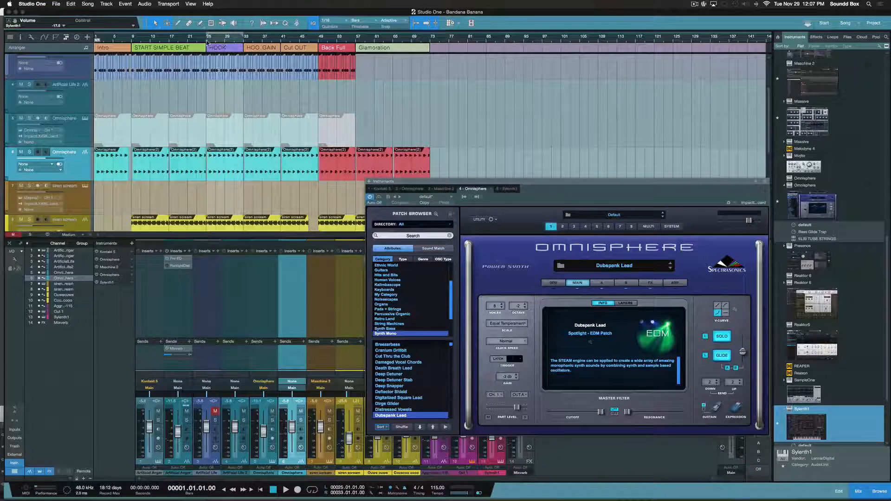
Play the song from the HOOK section and jump ahead to Cut OUT, reviewing the tracks while listening
left_click(221, 47)
key("space")
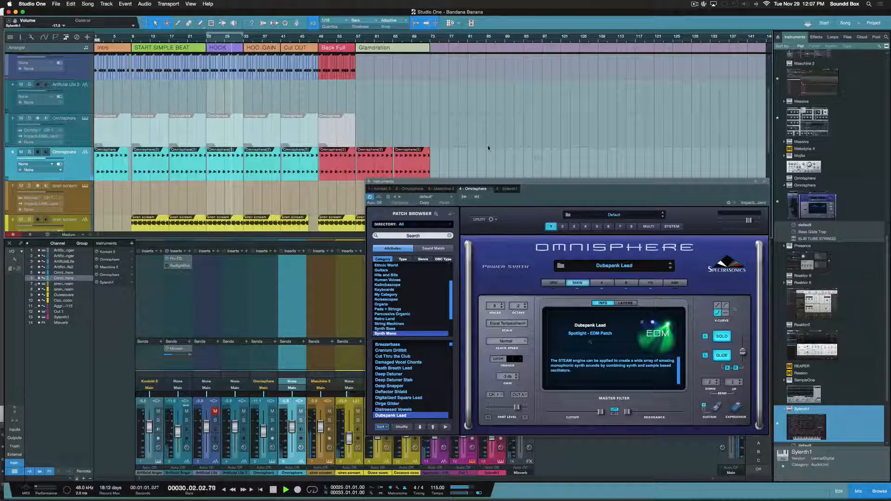
left_click(280, 41)
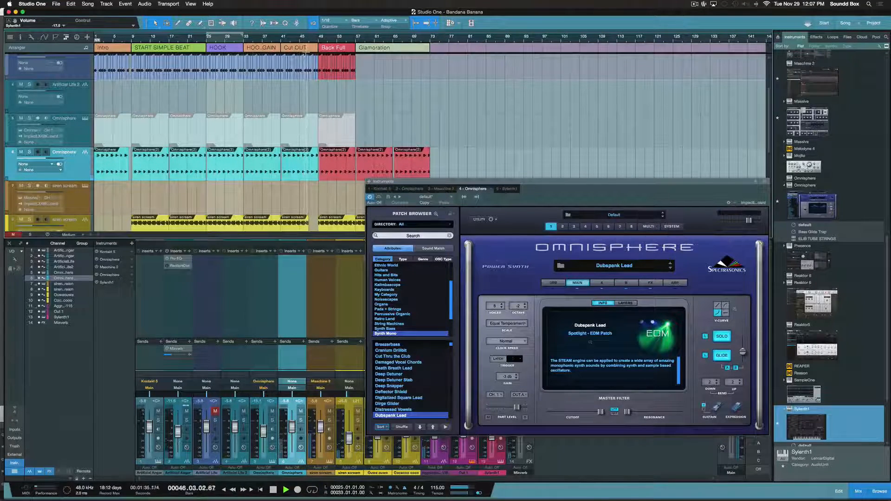
scroll(289, 49, "down", 5)
scroll(289, 47, "up", 4)
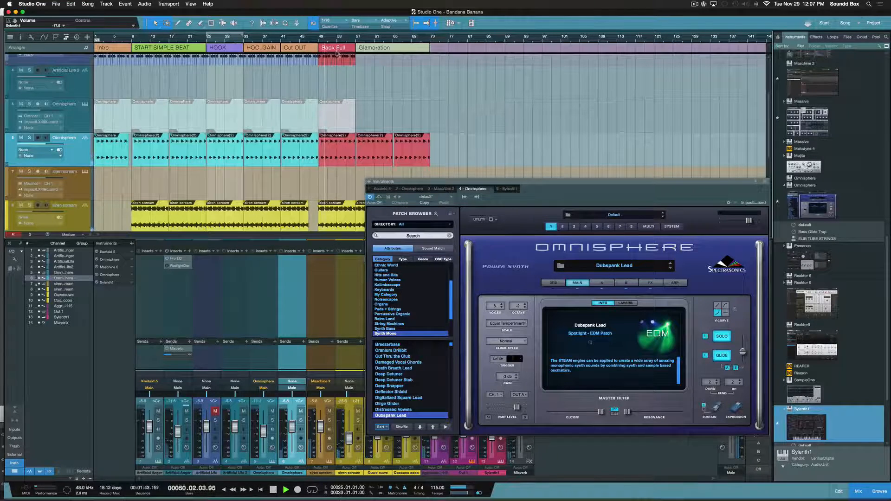
Rename the Back Full arranger section as CUT OUT
scroll(335, 54, "up", 3)
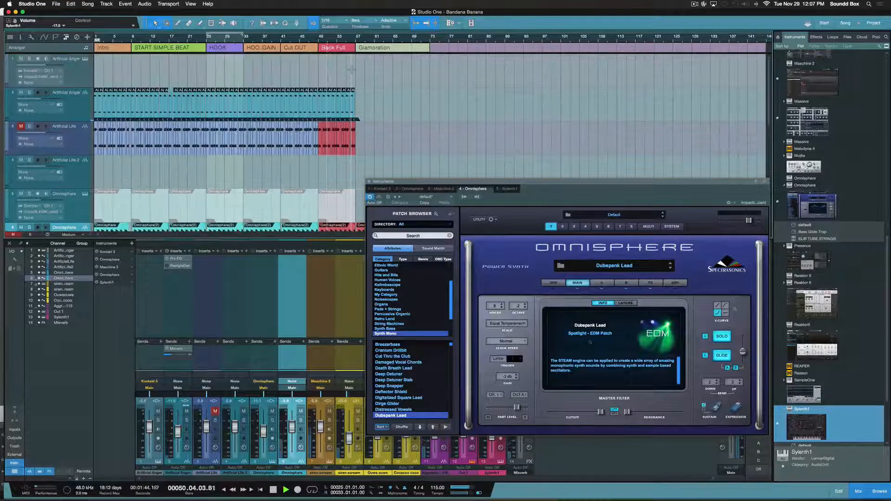
right_click(332, 50)
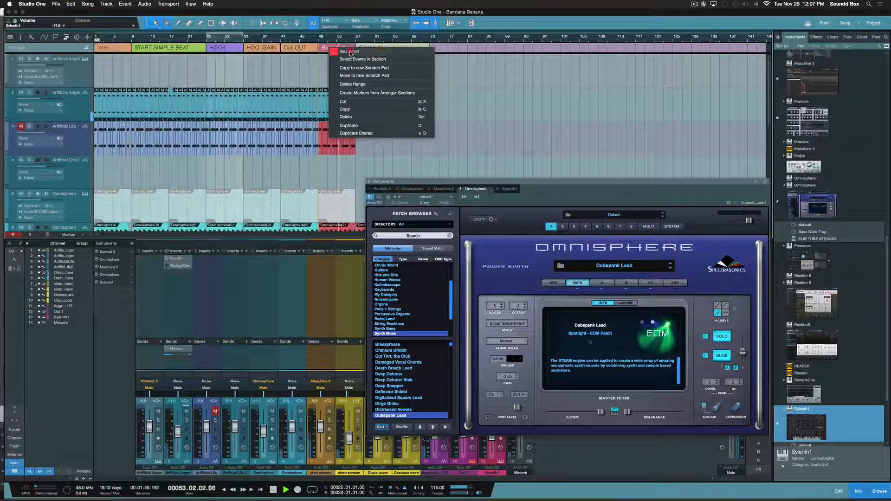
left_click(350, 52)
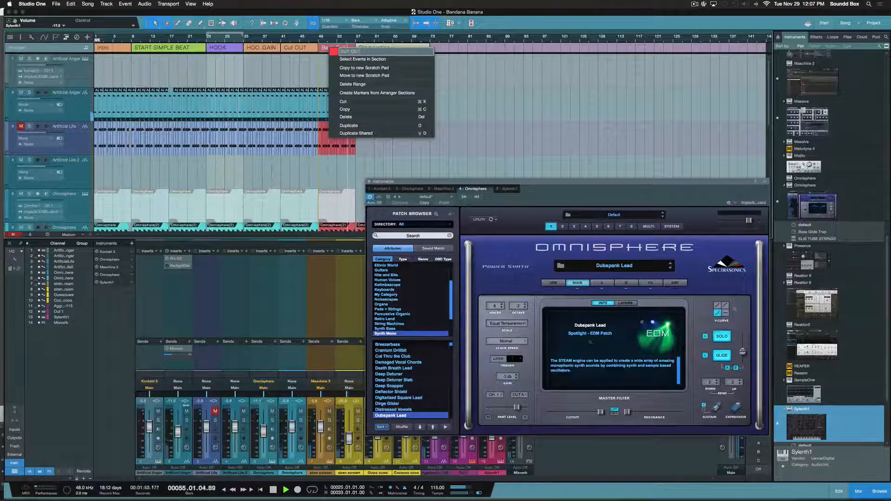
type("CUT OUT")
key("Return")
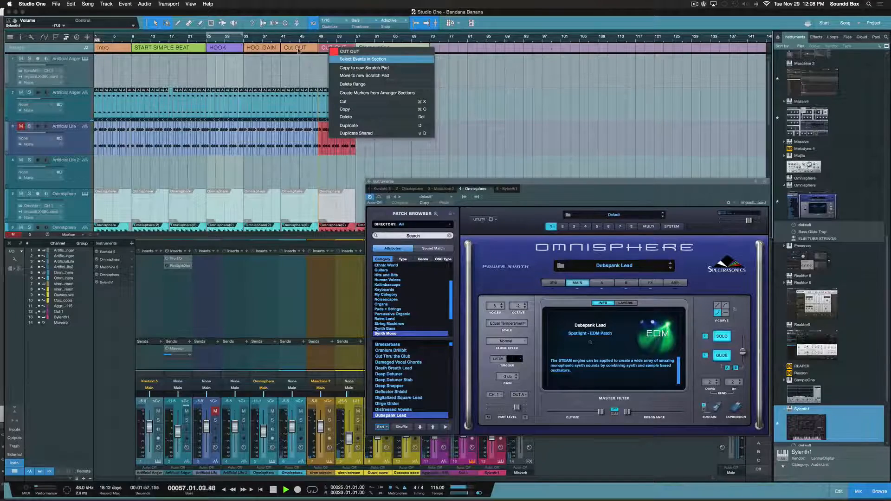
left_click(390, 43)
Review the lower tracks, stop playback, and move the instrument window aside to uncover the Omnisphere and Sylenth1 parts in Glamoration
scroll(451, 170, "down", 3)
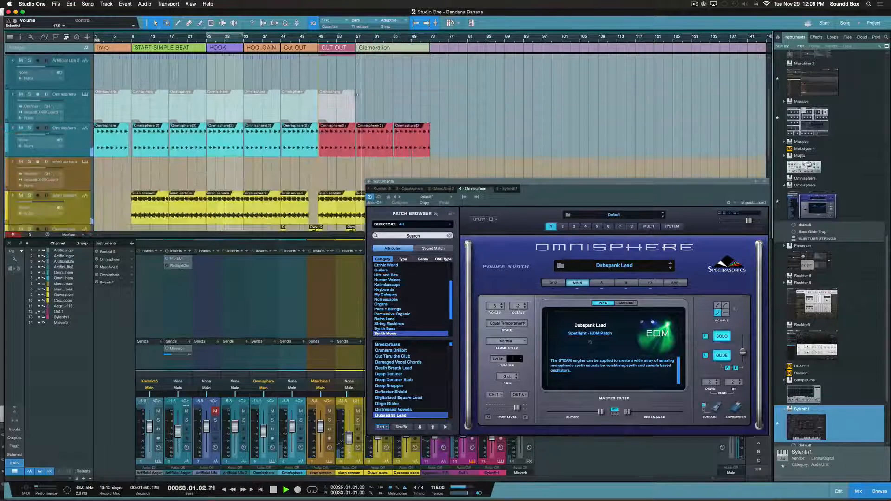
scroll(451, 170, "down", 3)
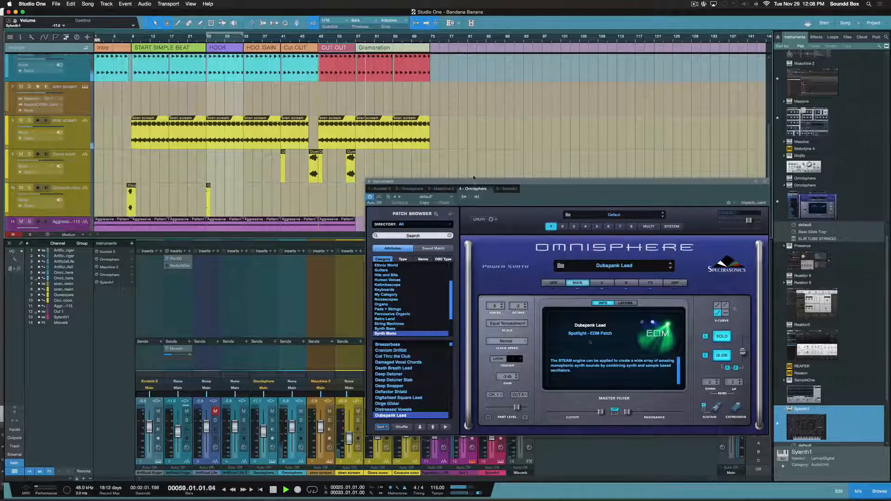
left_click_drag(477, 182, 519, 85)
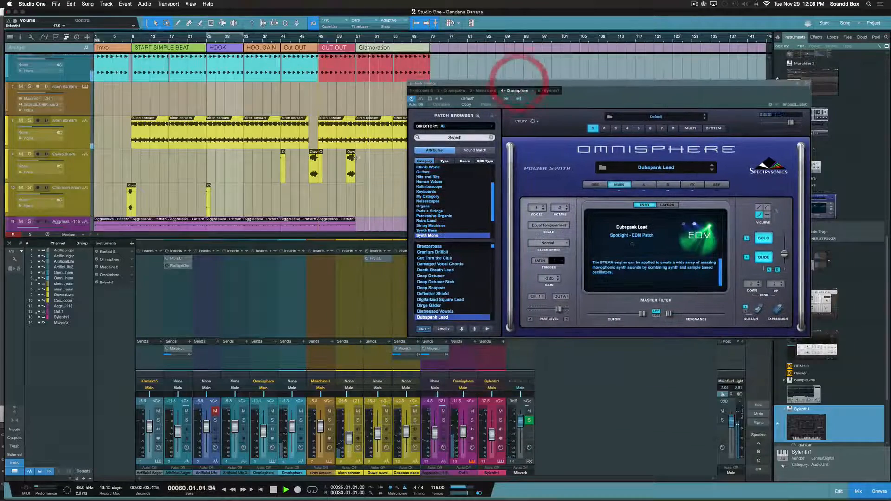
key("space")
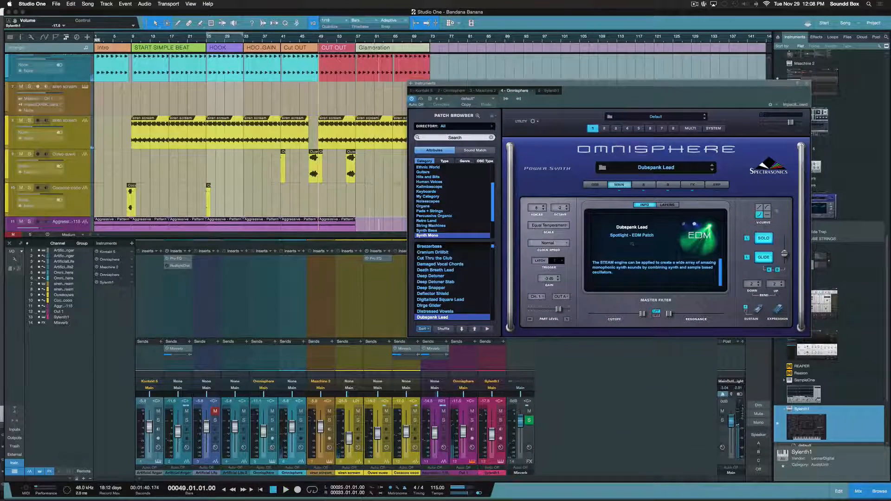
scroll(370, 204, "down", 3)
scroll(370, 211, "down", 1)
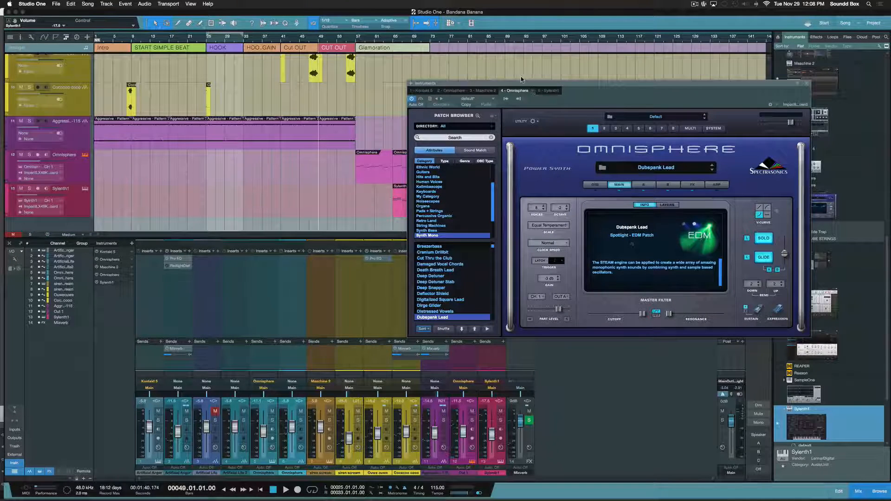
left_click_drag(509, 82, 572, 64)
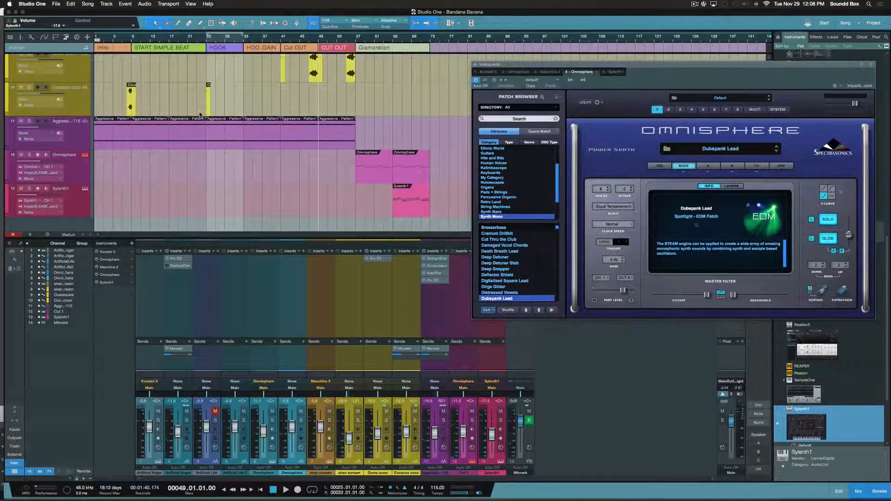
Open the Maschine 2 instrument from the siren scream track and bring its window over the Glamoration section
scroll(77, 138, "up", 8)
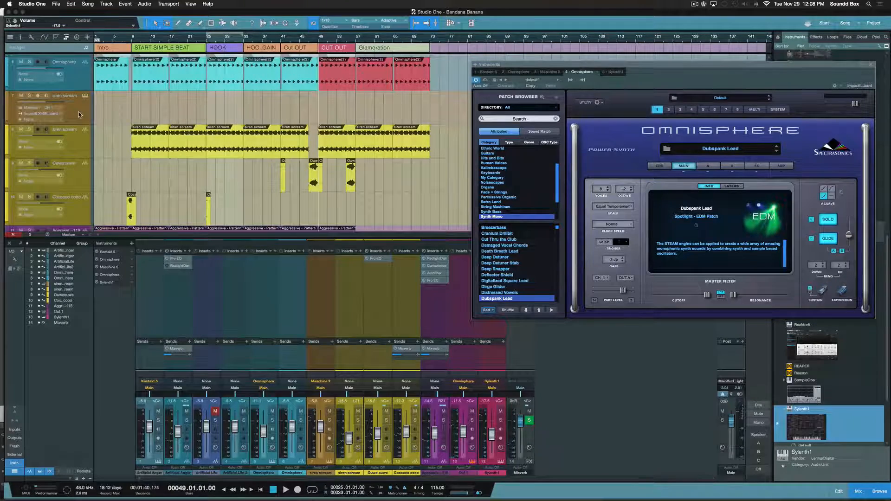
scroll(87, 156, "down", 1)
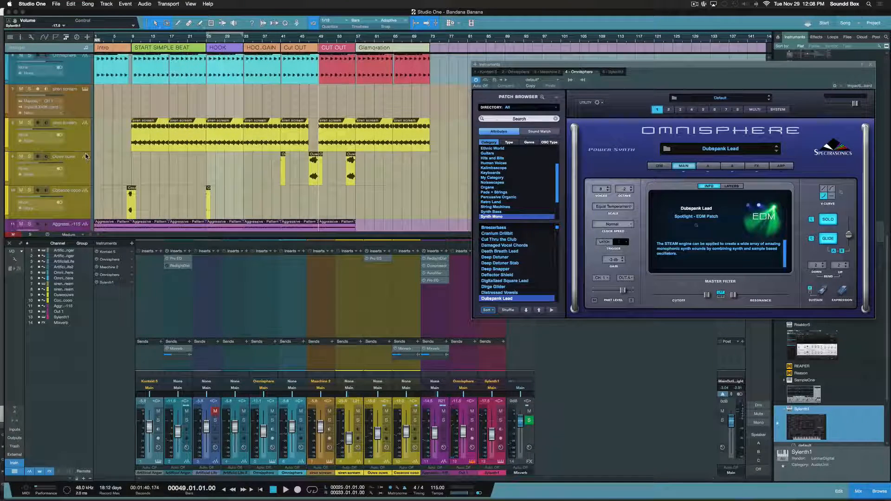
left_click(88, 112)
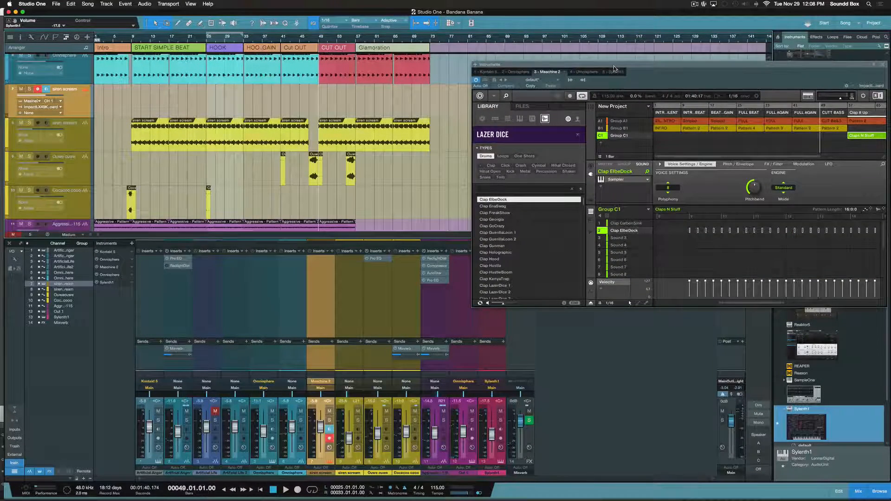
left_click_drag(619, 75, 475, 60)
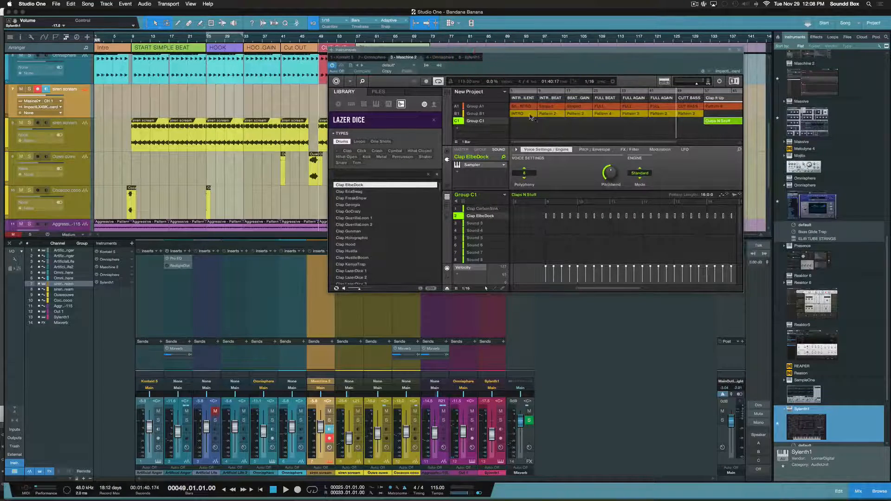
Inspect the Group B1 patterns across the Maschine scenes between the intro and CUTT BASS
left_click(549, 115)
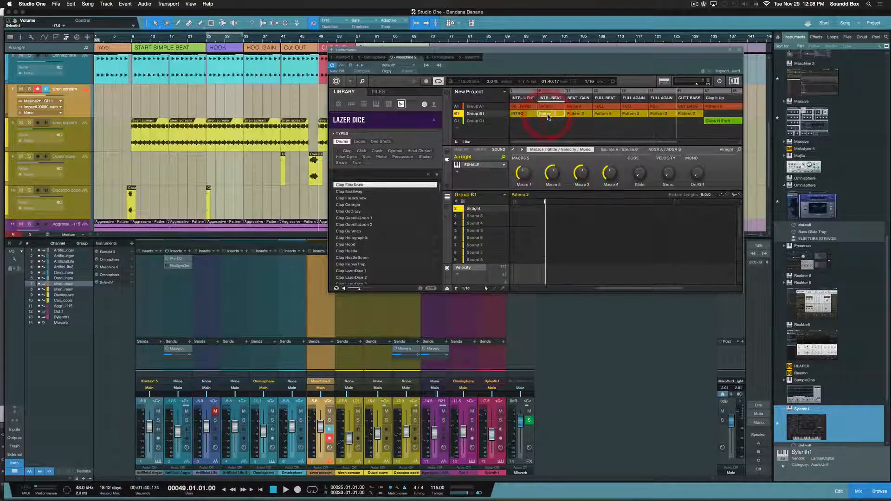
left_click(574, 114)
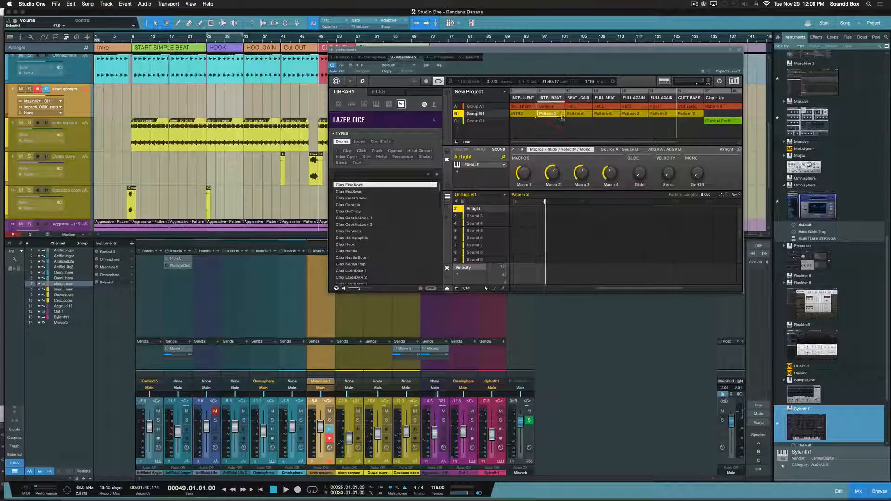
left_click(660, 115)
left_click(602, 115)
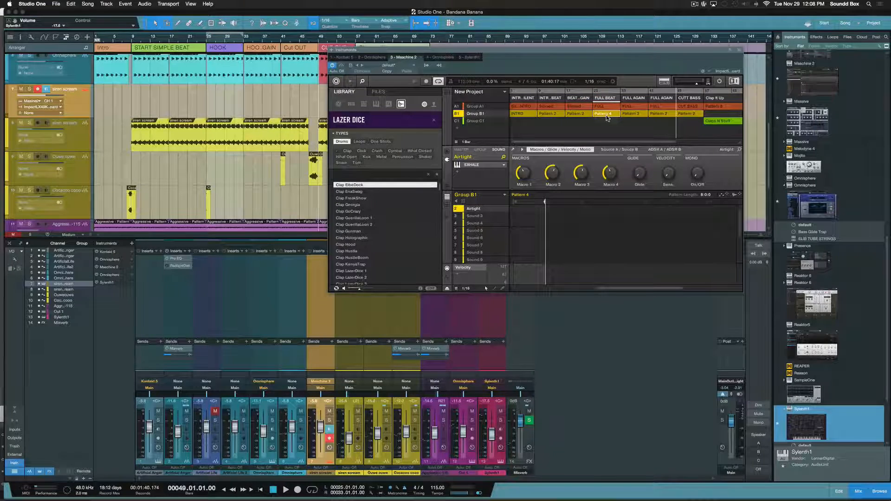
left_click(635, 115)
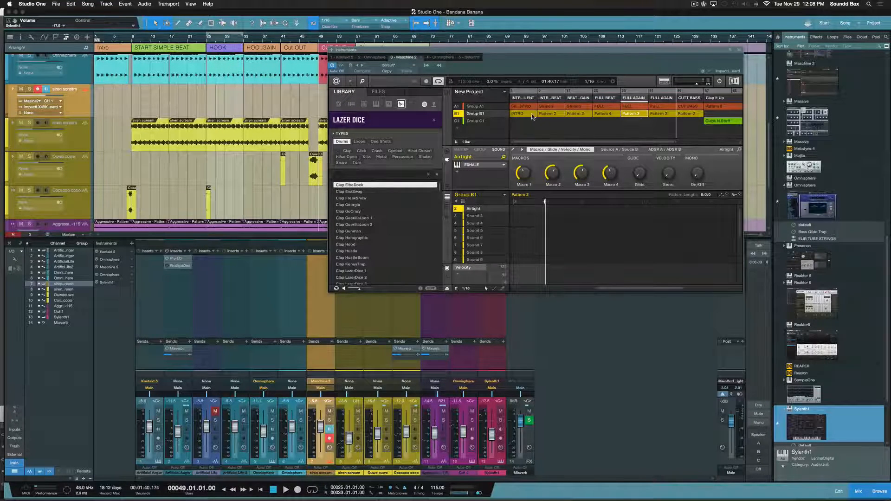
left_click(551, 115)
left_click(582, 114)
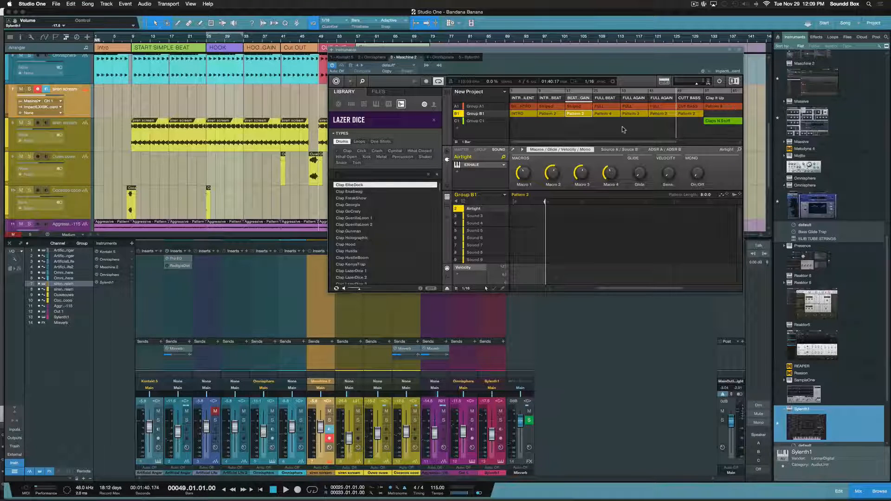
left_click(585, 115)
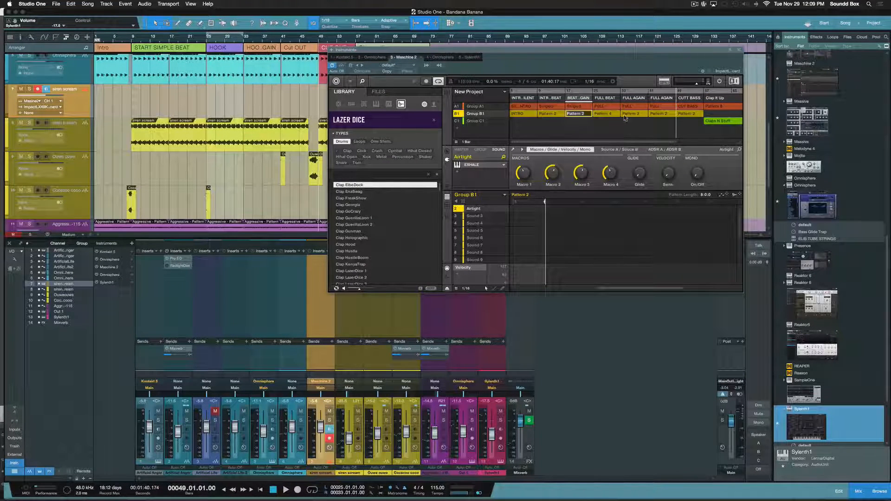
Inspect the CUTT BASS patterns in Groups B1 and A1, and the Group A1 pattern in the Clap It Up scene
left_click(691, 113)
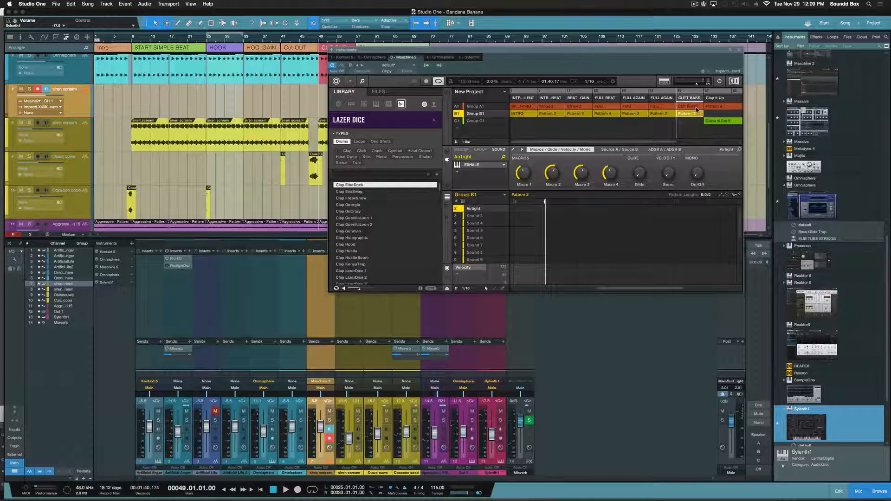
left_click(700, 108)
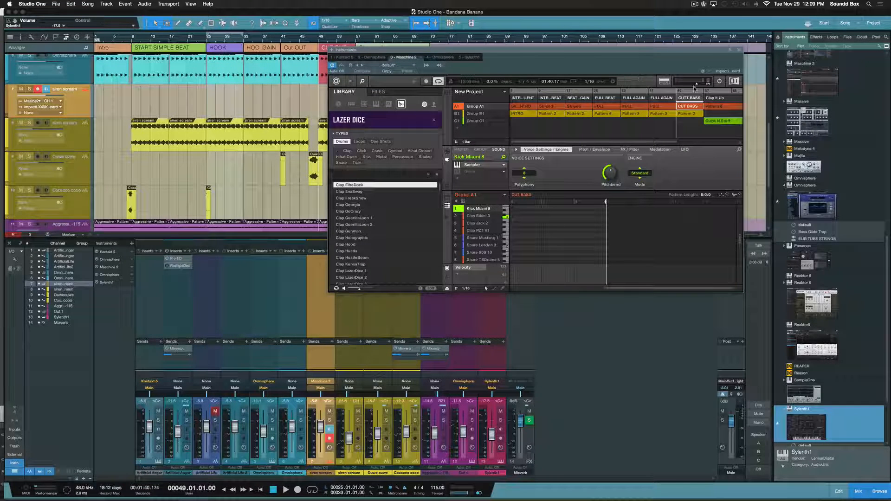
left_click(716, 105)
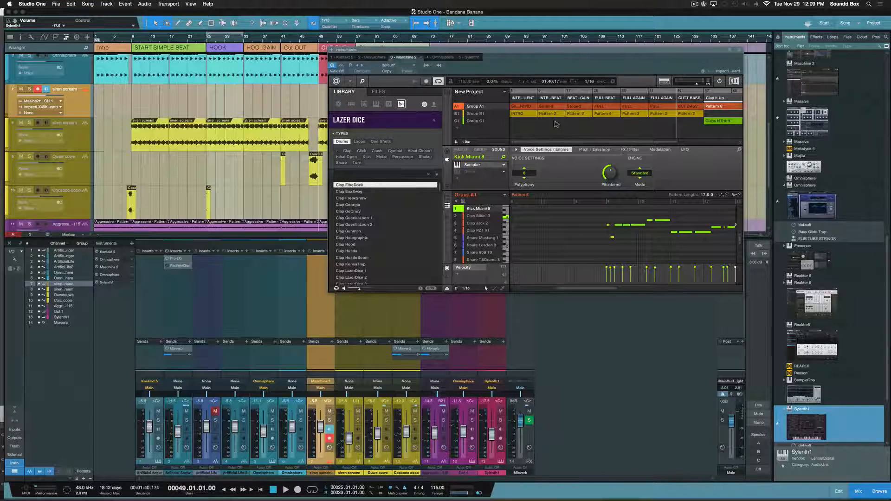
Rename Maschine's Group C1 as CLAP
left_click(480, 114)
left_click(479, 107)
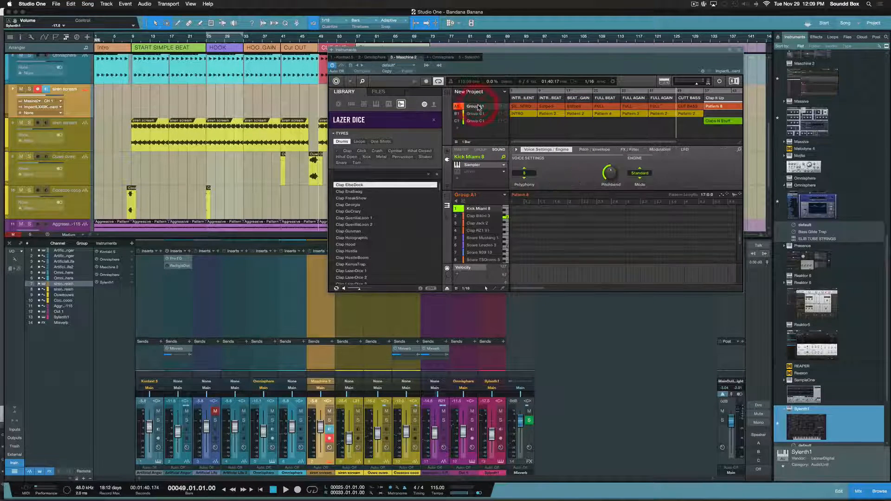
left_click(483, 122)
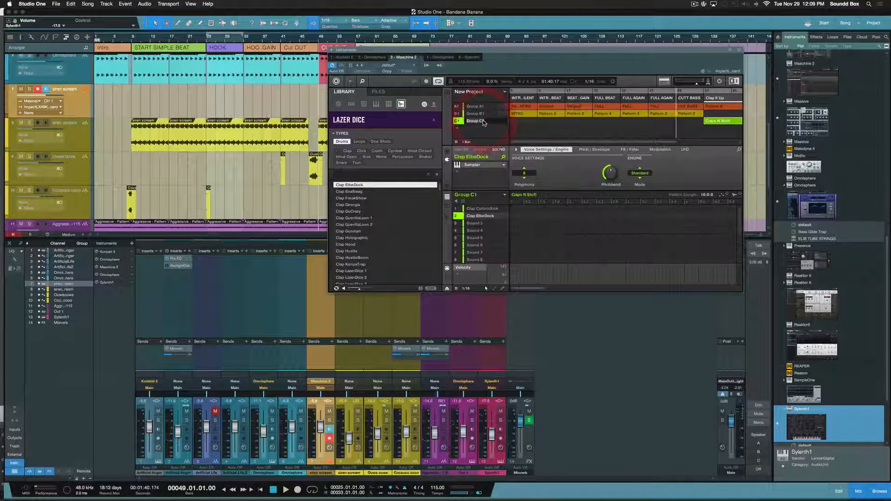
double_click(483, 122)
type("CLAP")
key("Return")
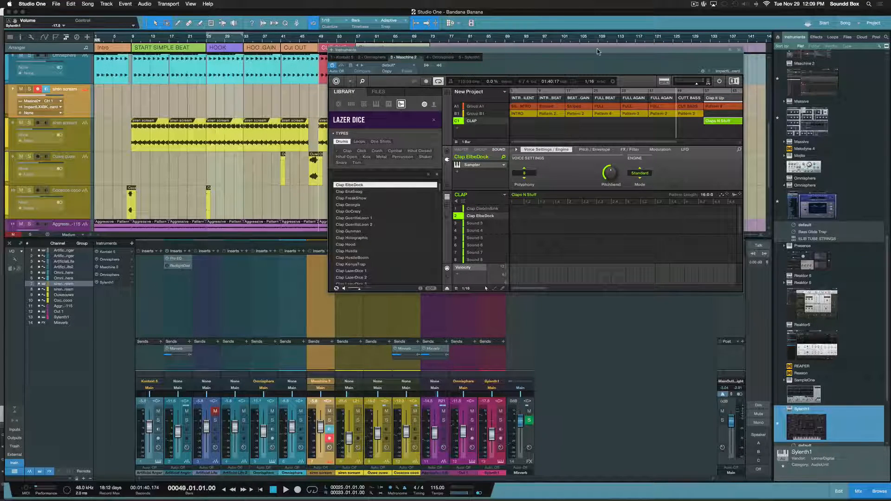
Reposition the Maschine window near the arranger track and show the scene that follows Clap It Up
left_click_drag(599, 46, 572, 97)
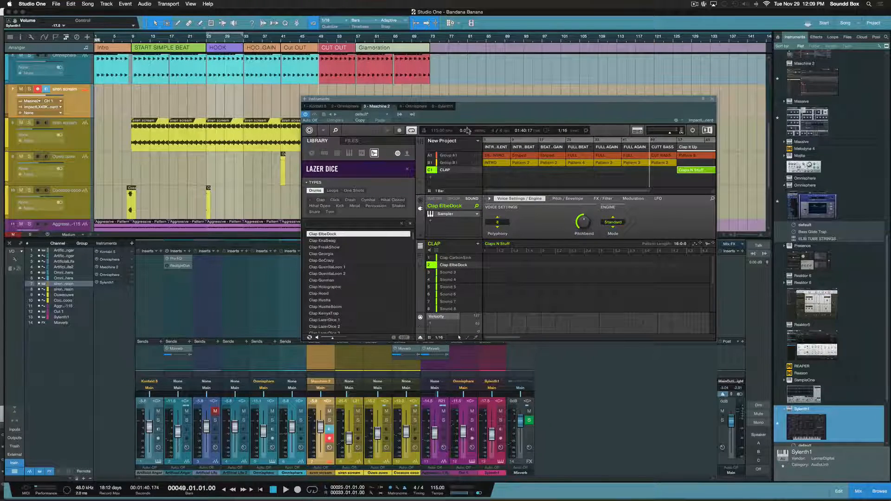
left_click_drag(472, 99, 471, 46)
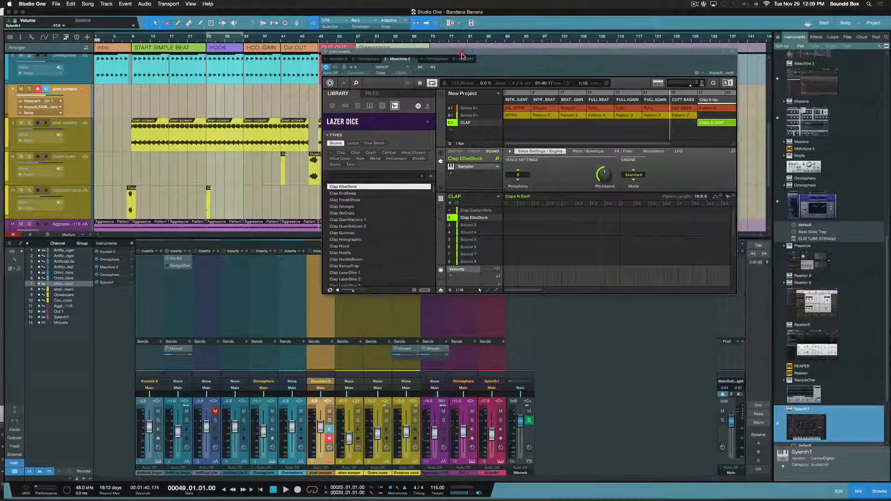
scroll(688, 116, "right", 4)
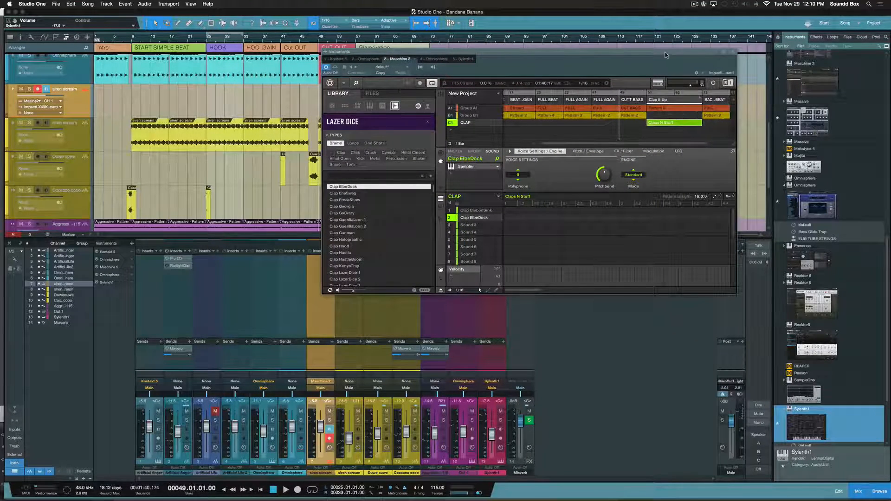
Compare Maschine's scenes with the song's arranger sections, moving the Maschine window below the siren scream audio events
left_click_drag(666, 55, 551, 149)
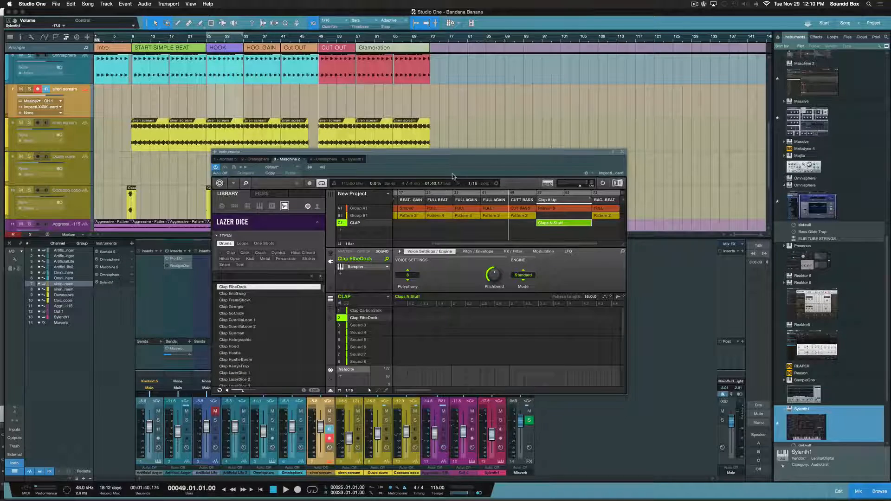
left_click_drag(455, 155, 515, 122)
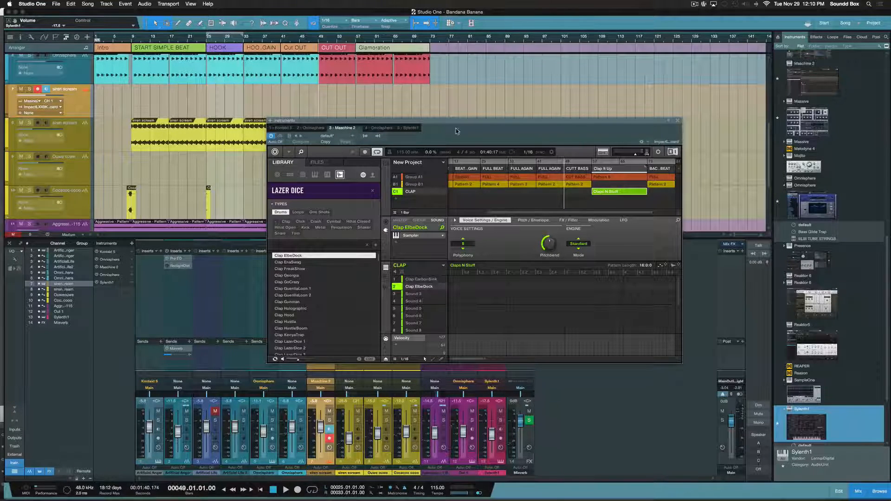
left_click_drag(464, 123, 440, 105)
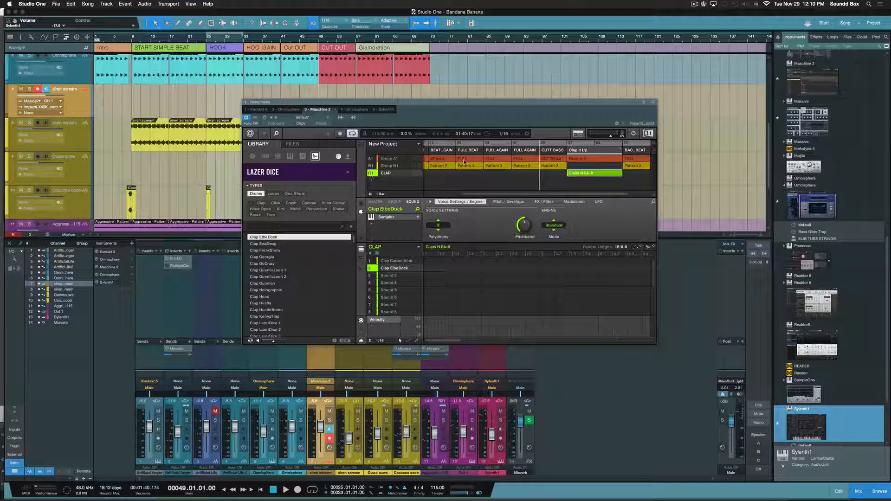
left_click_drag(436, 104, 408, 84)
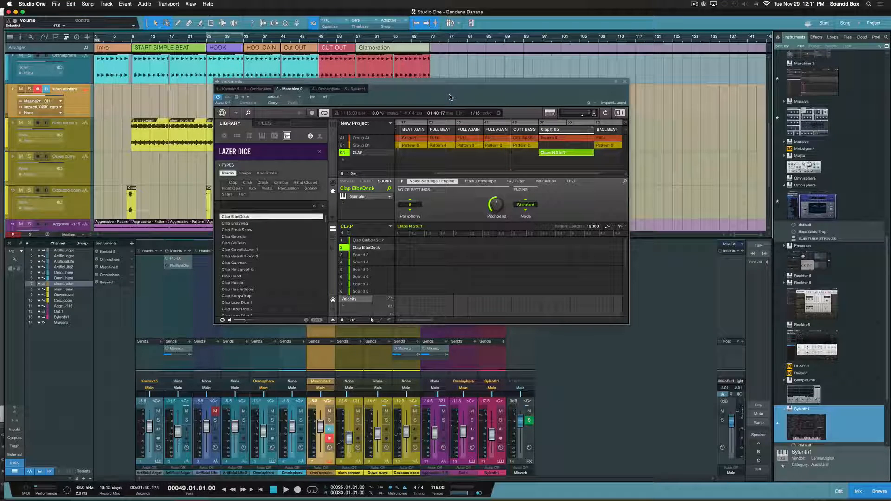
left_click_drag(462, 84, 361, 135)
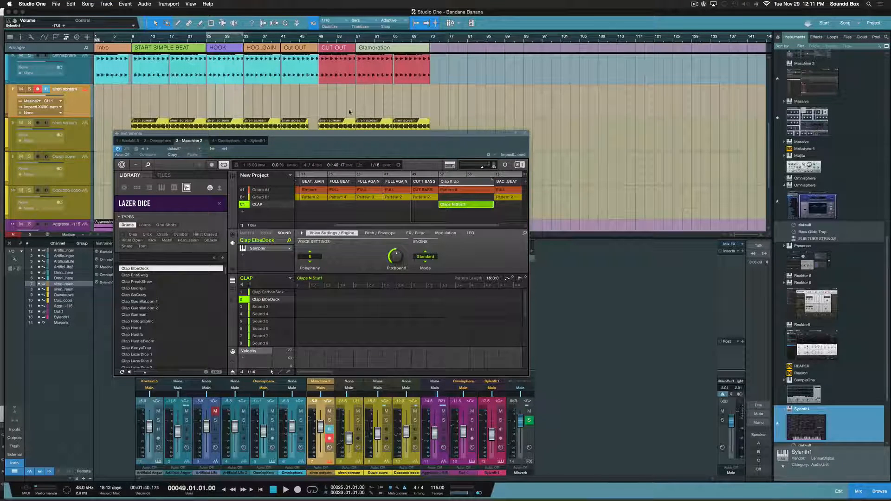
left_click_drag(351, 139, 498, 91)
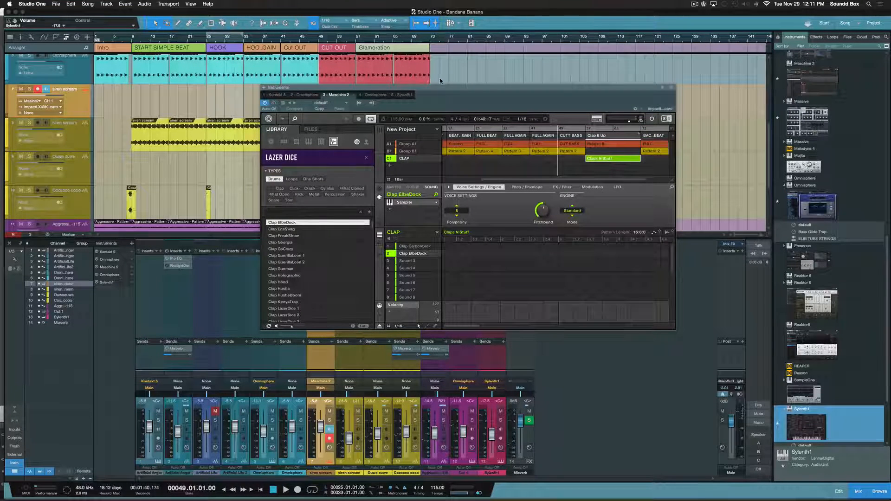
left_click_drag(452, 89, 380, 142)
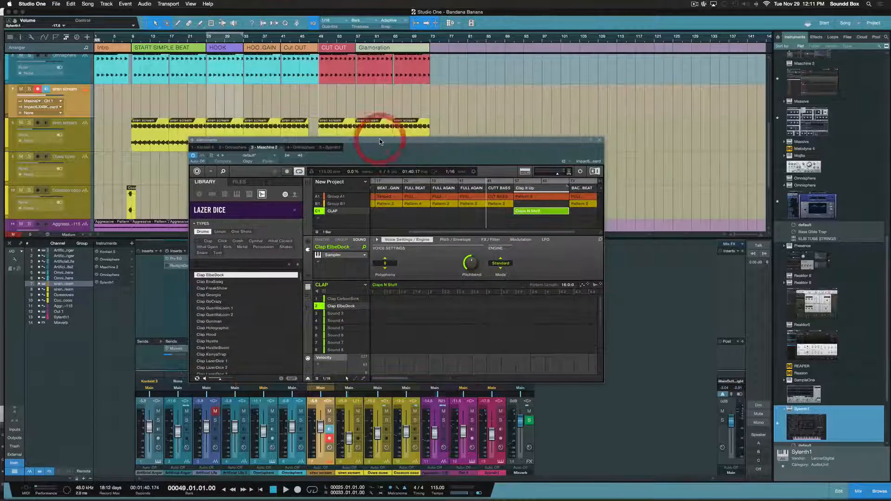
left_click_drag(468, 146, 463, 174)
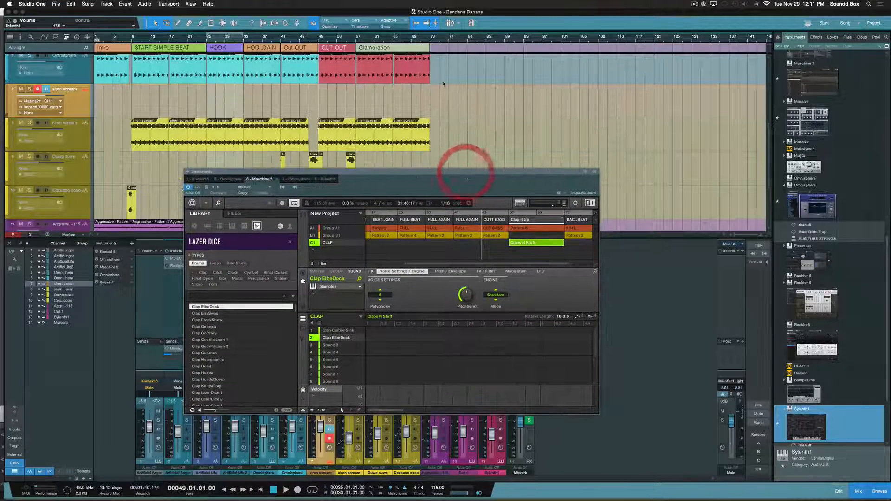